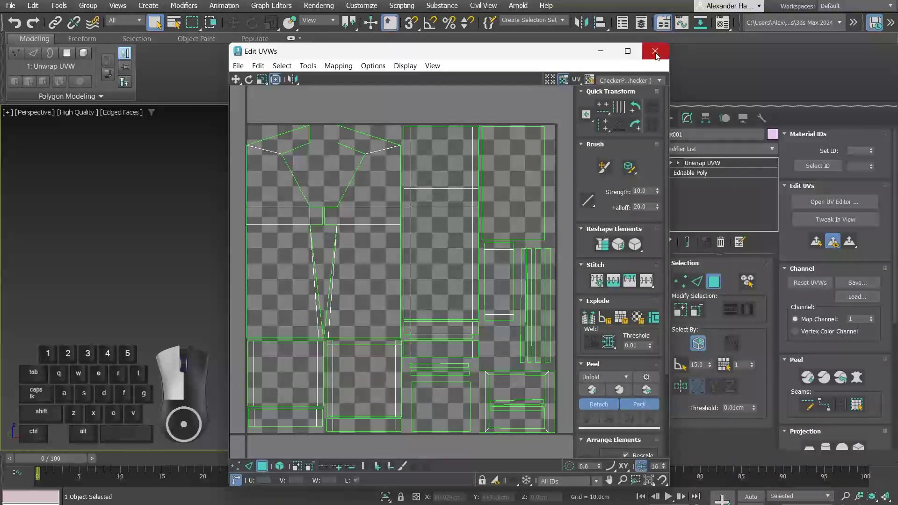
- Close the UV editor and convert the unwrapped arcade cabinet to an Editable Poly
{"action": "left_click", "coordinate": [655, 52]}
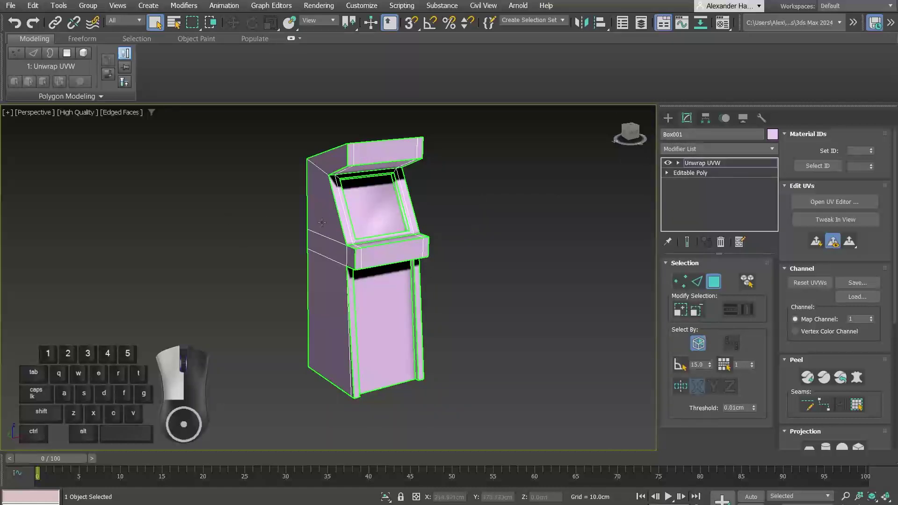
{"action": "middle_click_drag", "start_coordinate": [322, 222], "coordinate": [344, 234]}
{"action": "right_click", "coordinate": [369, 271]}
{"action": "mouse_move", "coordinate": [421, 427]}
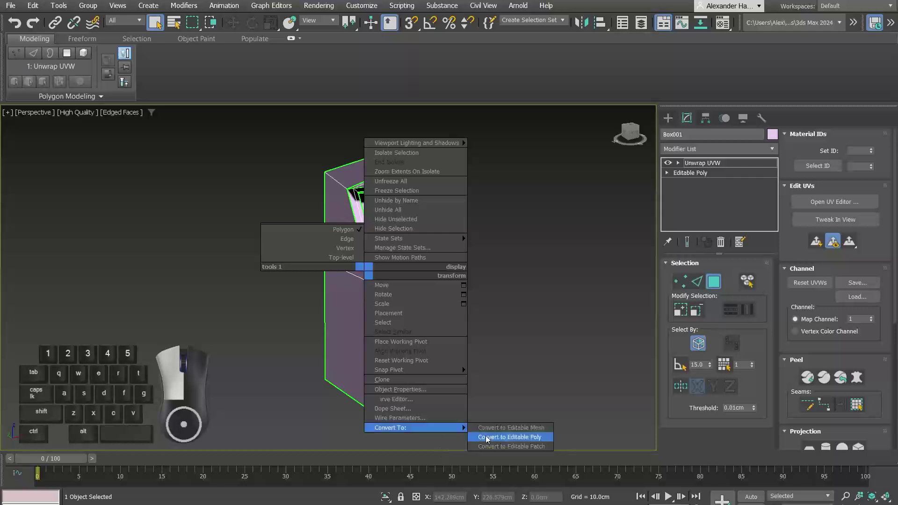
{"action": "left_click", "coordinate": [486, 437]}
- Open the Material Editor, switch it to Slate mode and return it to Compact mode
{"action": "key", "text": "m"}
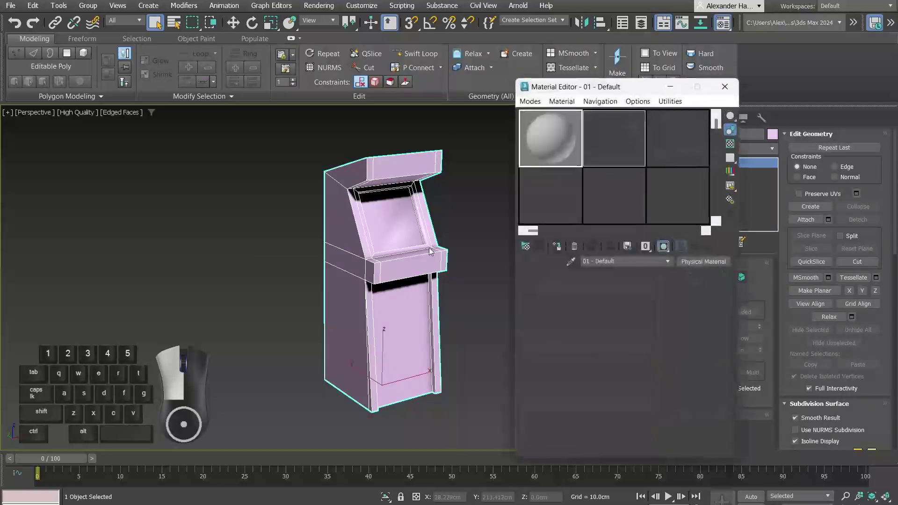
{"action": "left_click", "coordinate": [530, 101]}
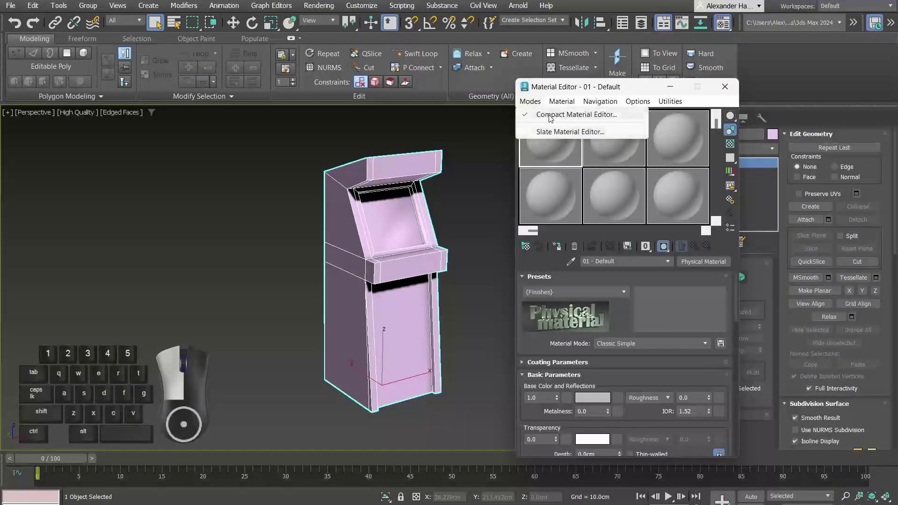
{"action": "left_click", "coordinate": [571, 131]}
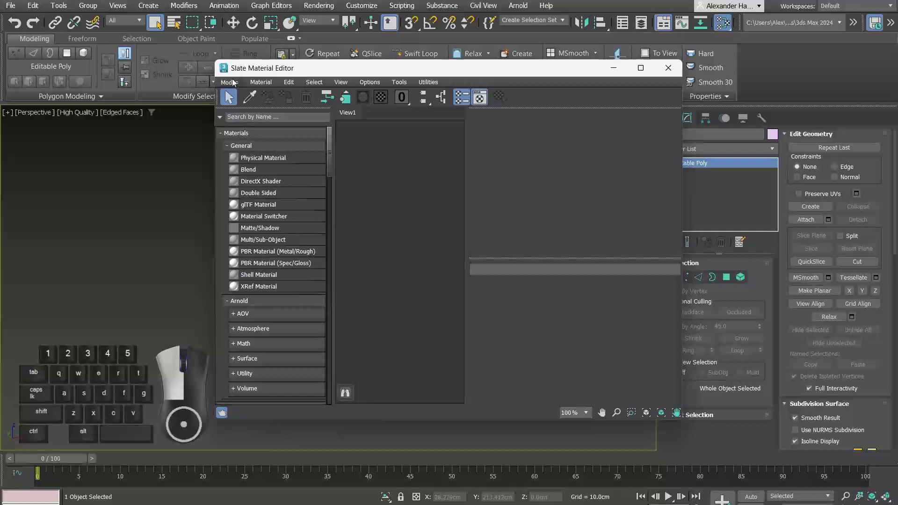
{"action": "left_click", "coordinate": [229, 82]}
{"action": "left_click", "coordinate": [253, 92]}
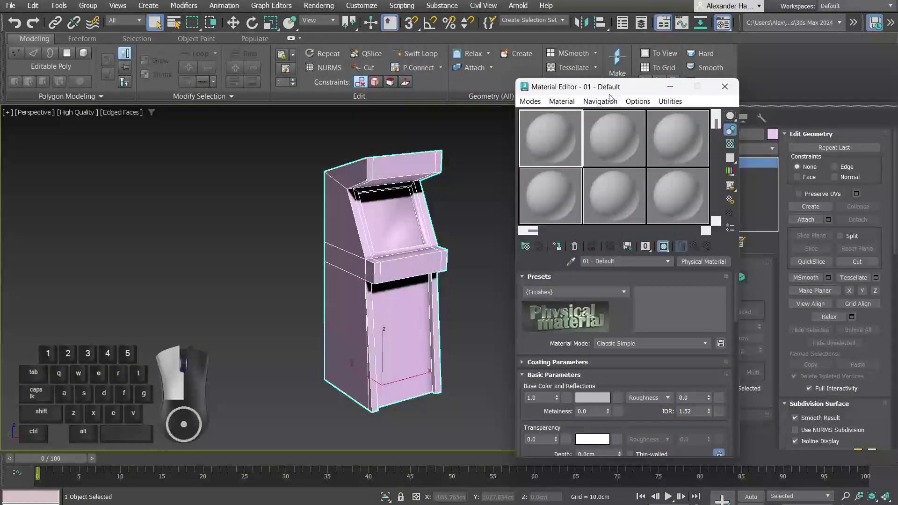
{"action": "left_click_drag", "start_coordinate": [609, 89], "coordinate": [588, 64]}
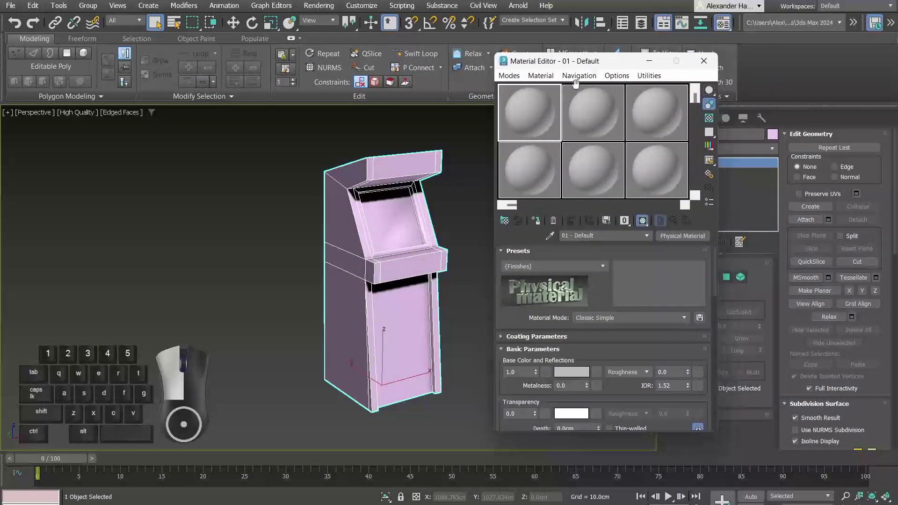
- Change the first material to Multi/Sub-Object, keeping the old material as a sub-material
{"action": "left_click", "coordinate": [676, 238]}
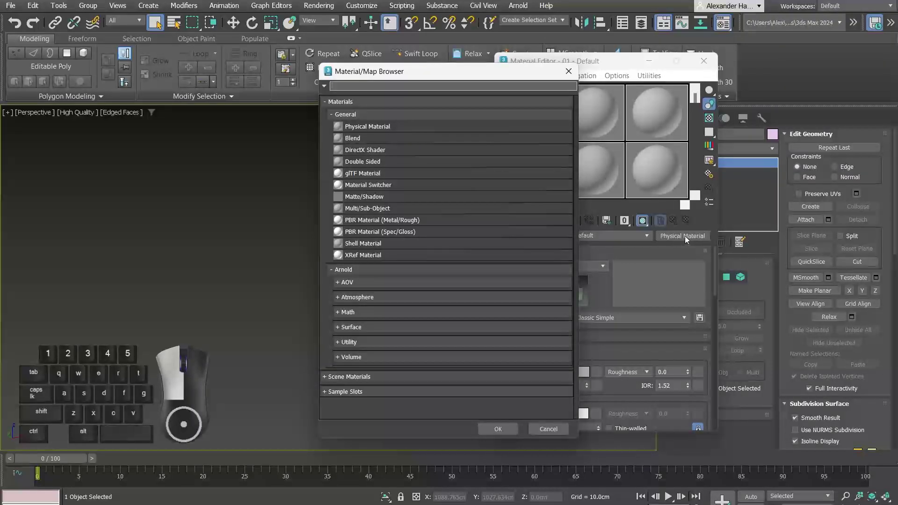
{"action": "type", "text": "mul"}
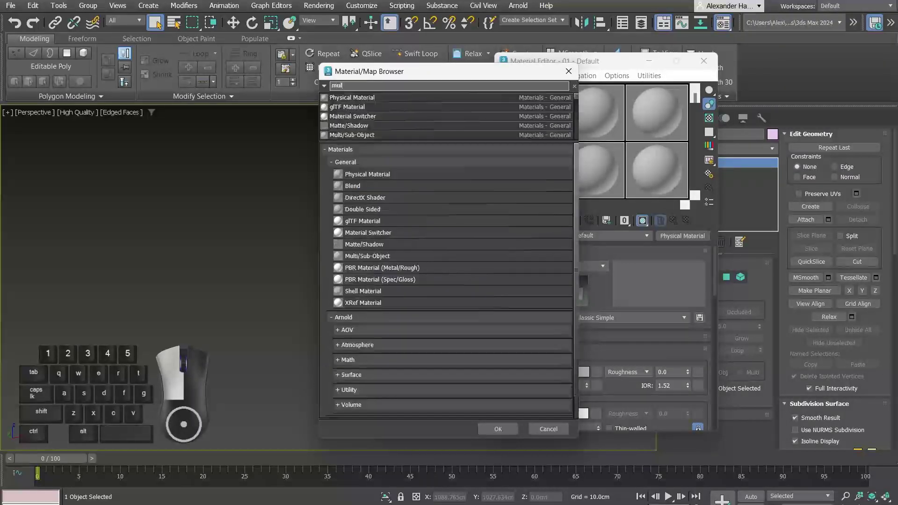
{"action": "left_click", "coordinate": [367, 99]}
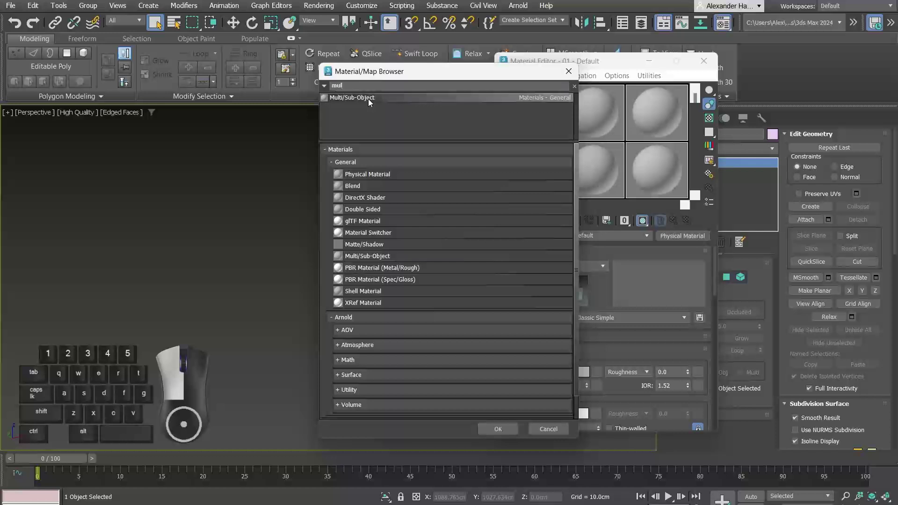
{"action": "left_click", "coordinate": [497, 430]}
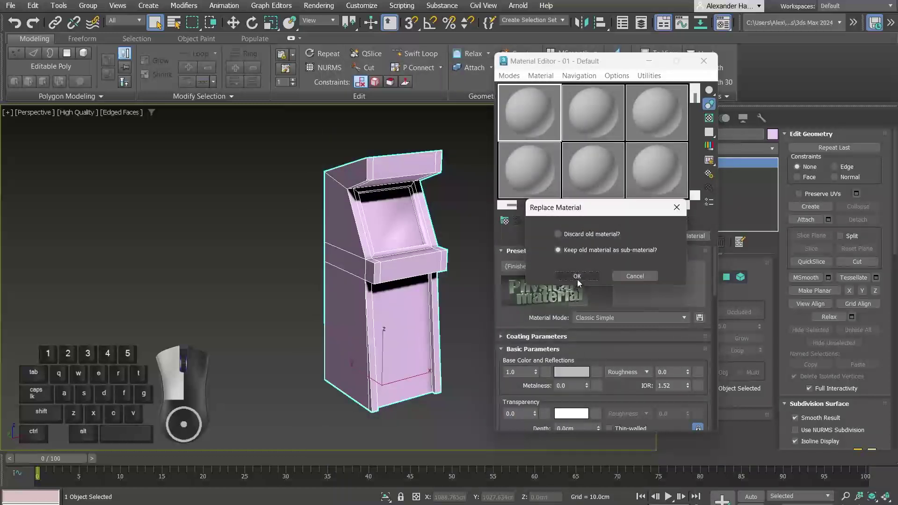
{"action": "left_click", "coordinate": [577, 276]}
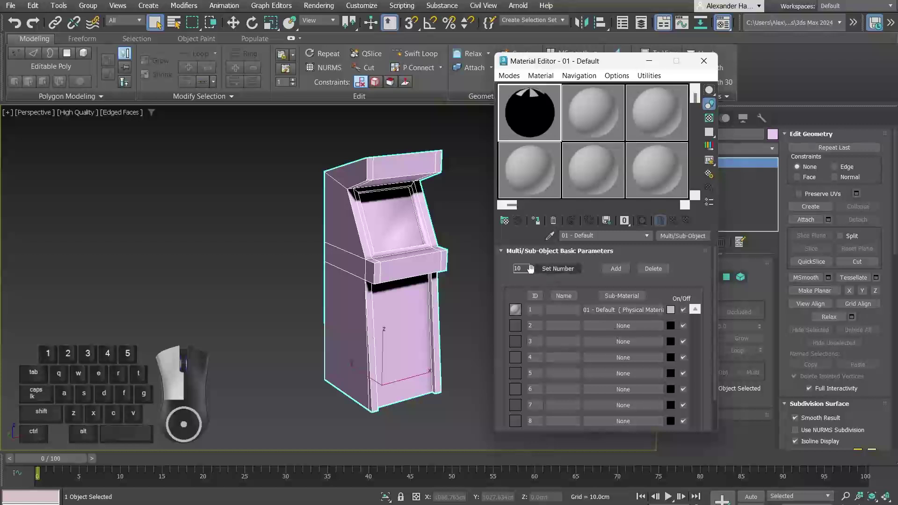
- Set the number of sub-materials to 3 and open the sub-material with ID 1
{"action": "left_click", "coordinate": [520, 269]}
{"action": "left_click", "coordinate": [552, 269]}
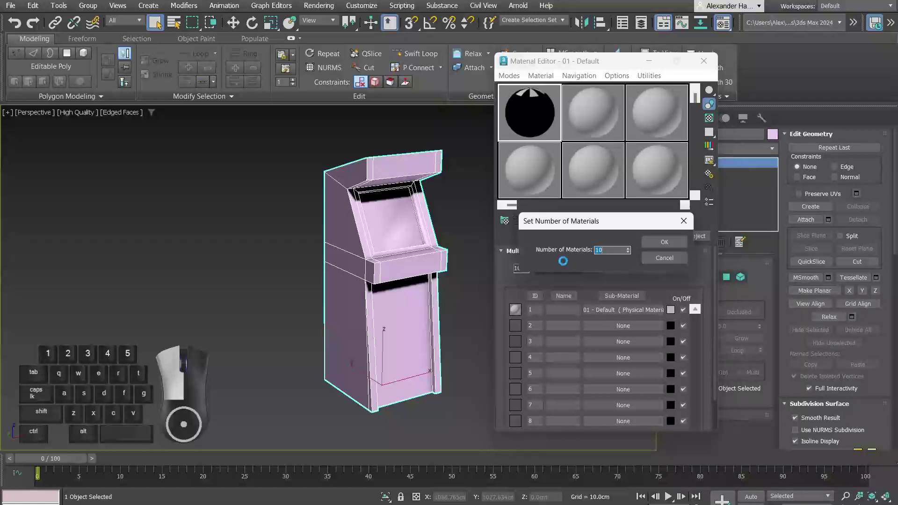
{"action": "left_click", "coordinate": [651, 244]}
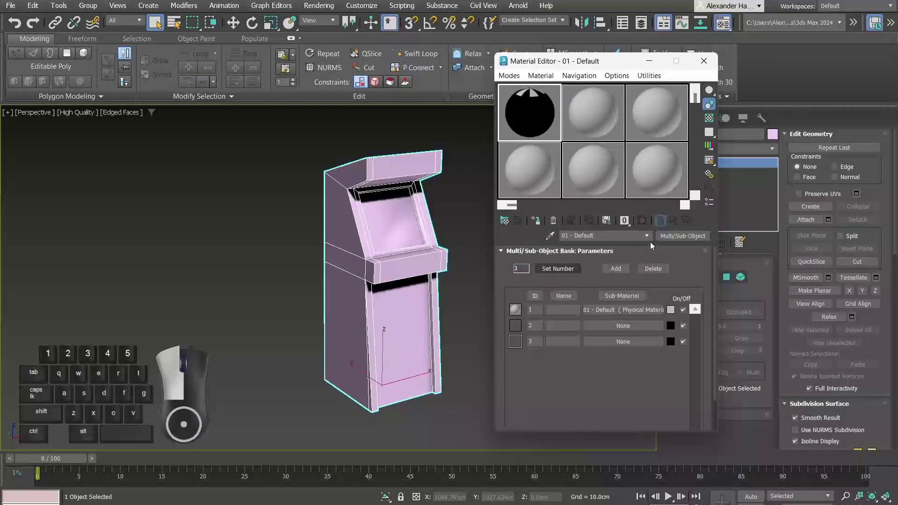
{"action": "left_click", "coordinate": [629, 310]}
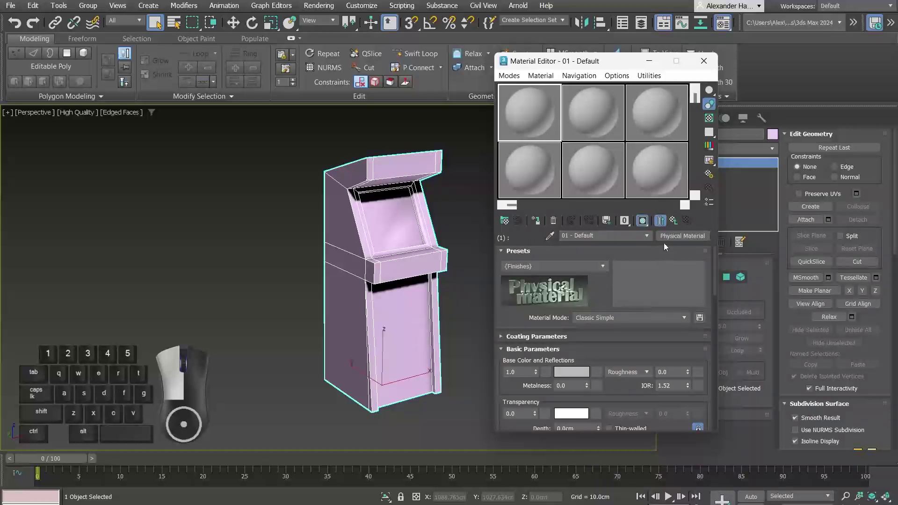
{"action": "left_click", "coordinate": [676, 235]}
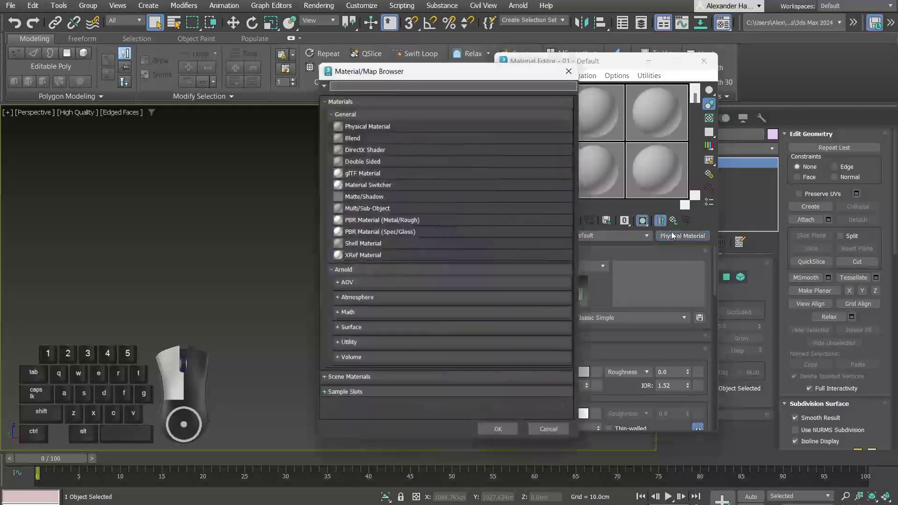
{"action": "type", "text": "stand"}
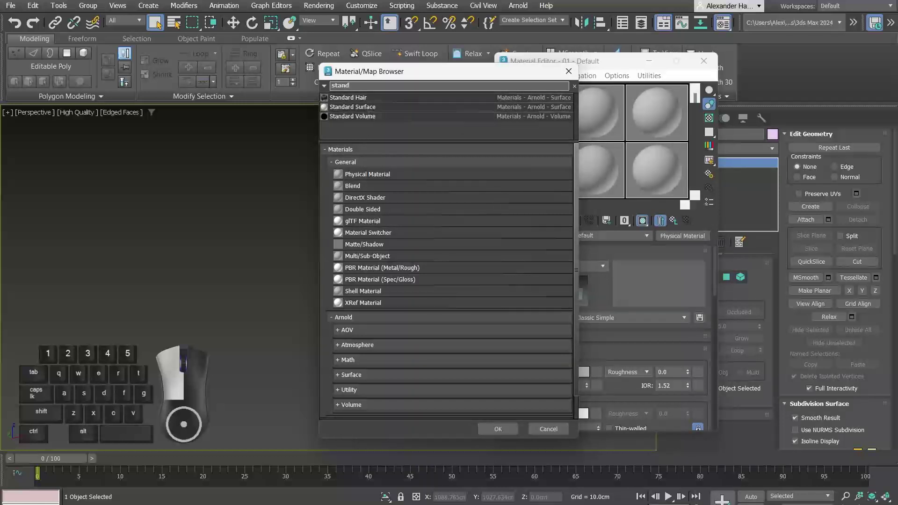
{"action": "left_click", "coordinate": [547, 429]}
- Switch the renderer to Scanline Renderer in the render setup
{"action": "left_click_drag", "start_coordinate": [622, 66], "coordinate": [616, 131]}
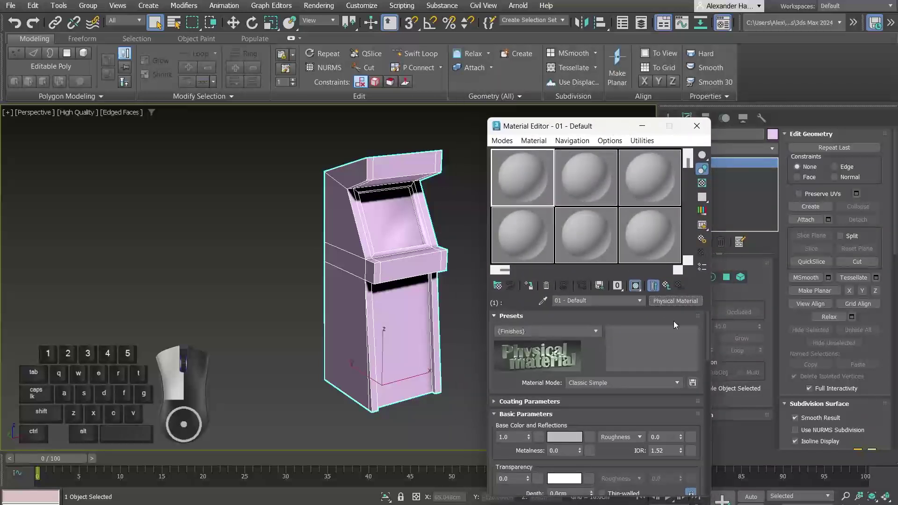
{"action": "left_click", "coordinate": [327, 9]}
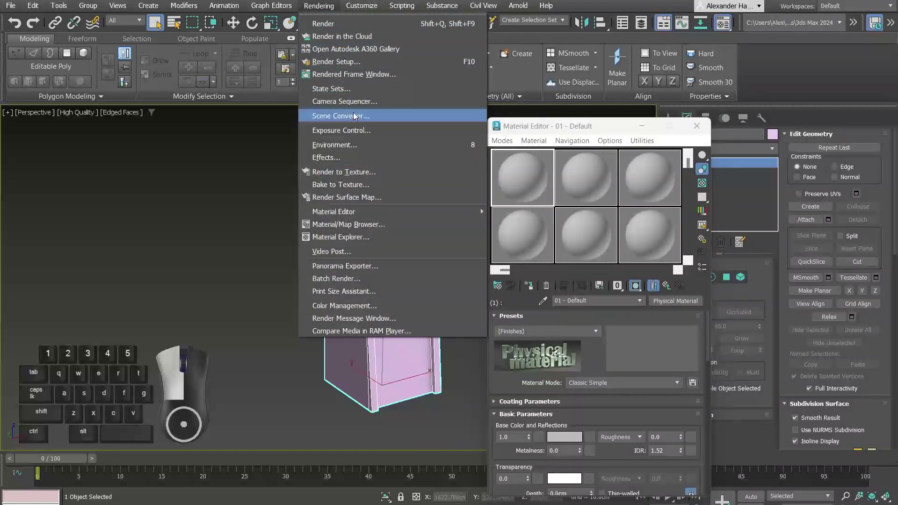
{"action": "left_click", "coordinate": [339, 63]}
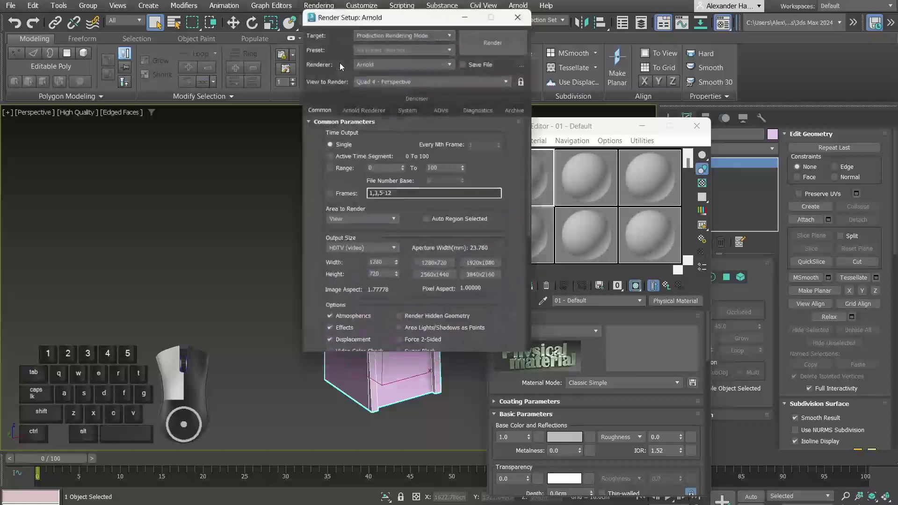
{"action": "left_click", "coordinate": [372, 62]}
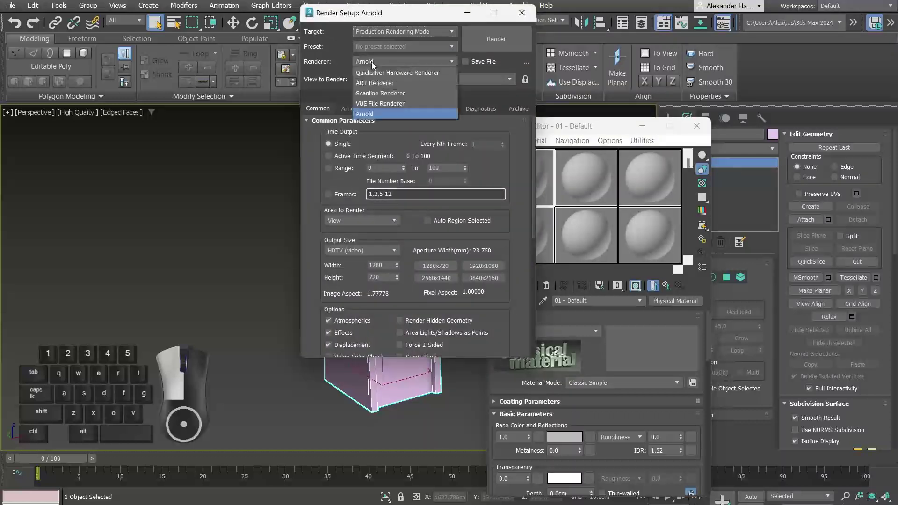
{"action": "left_click", "coordinate": [383, 93]}
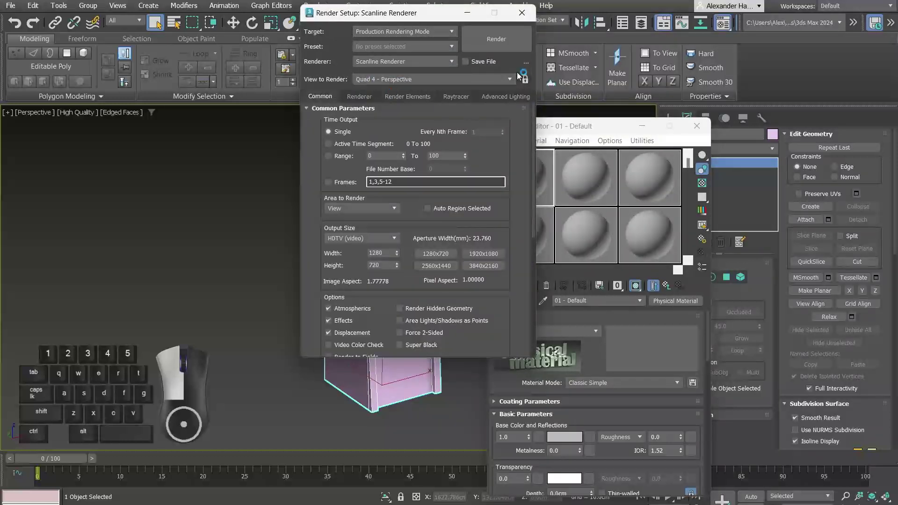
{"action": "left_click", "coordinate": [523, 14]}
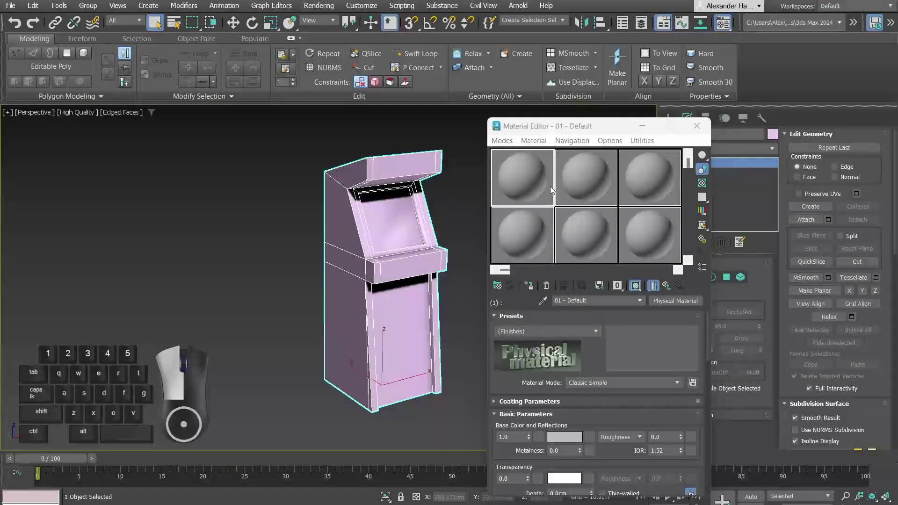
- Change the sub-material with ID 1 from Physical Material to Standard (Legacy)
{"action": "left_click", "coordinate": [666, 300]}
{"action": "type", "text": "stand"}
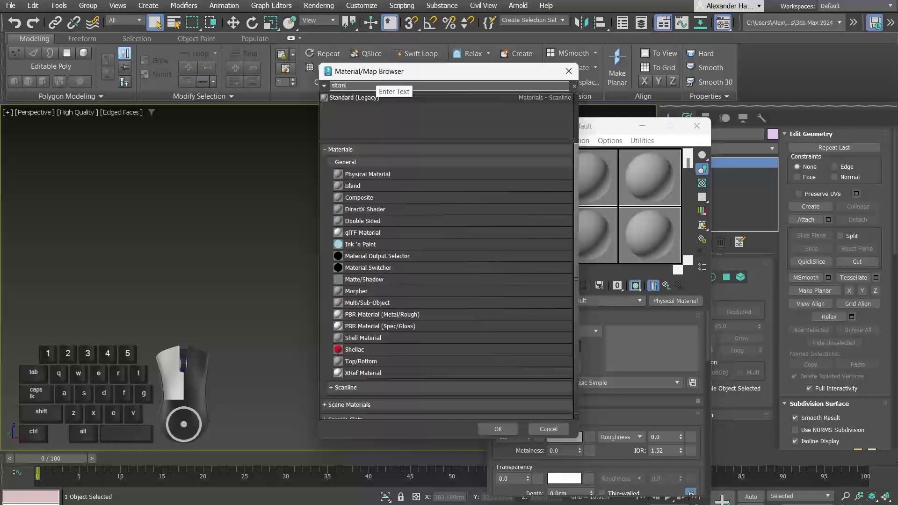
{"action": "left_click", "coordinate": [369, 100]}
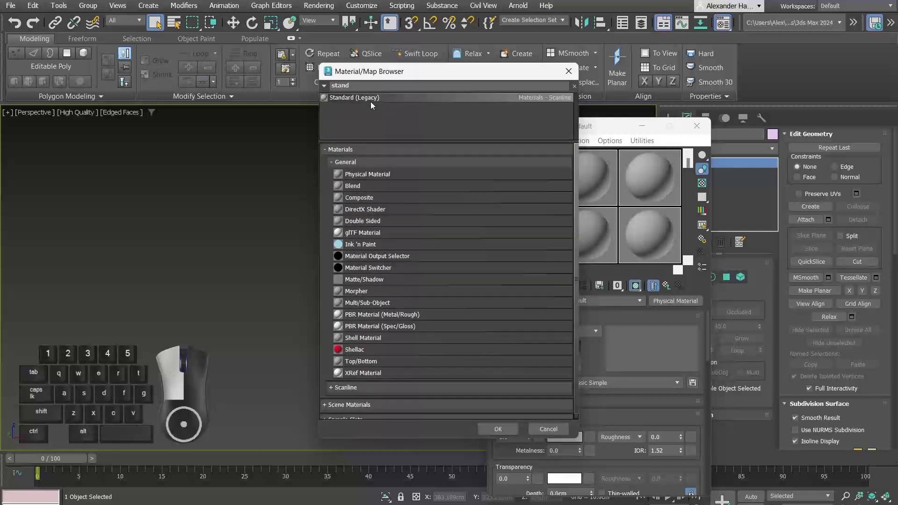
{"action": "left_click", "coordinate": [498, 429]}
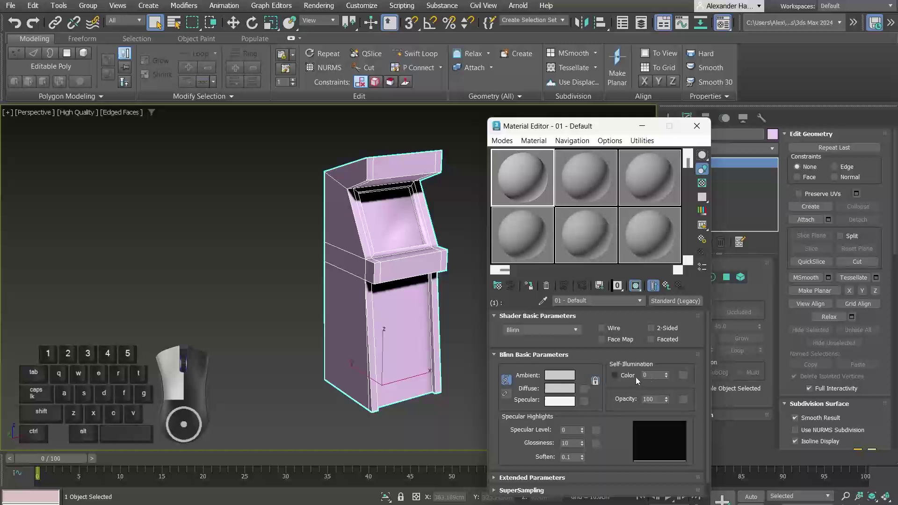
- Set the self-illumination of the sub-material with ID 1 to 100
{"action": "left_click", "coordinate": [655, 375]}
{"action": "type", "text": "100"}
{"action": "key", "text": "Return"}
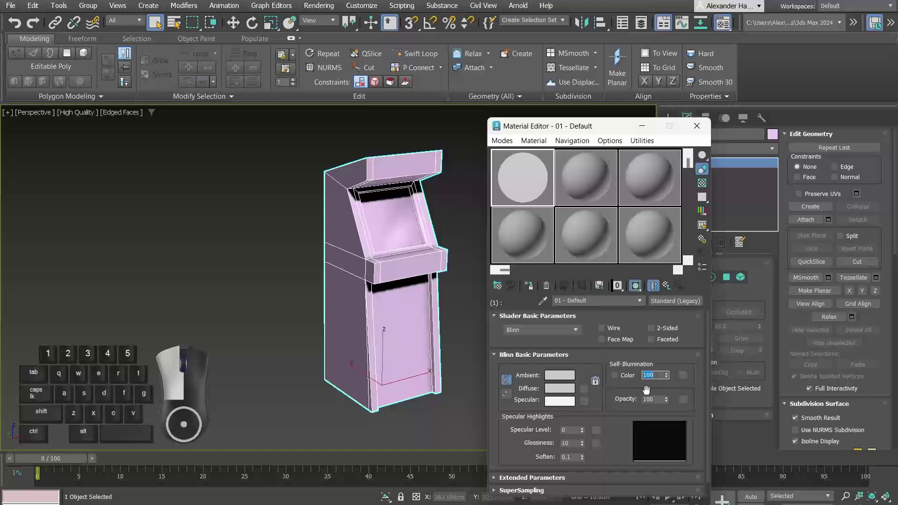
- Enable the self-illumination colour of the sub-material and set it to dark grey 272727
{"action": "left_click", "coordinate": [614, 374]}
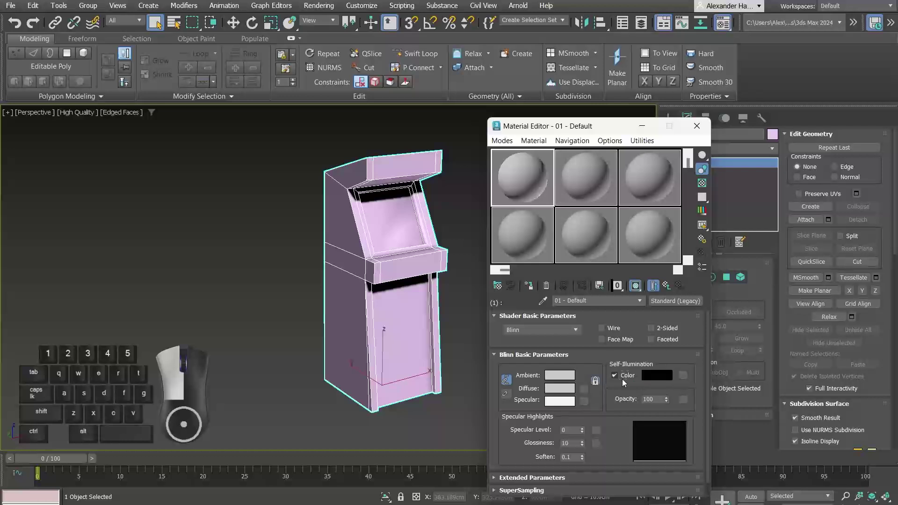
{"action": "left_click", "coordinate": [652, 378]}
{"action": "left_click_drag", "start_coordinate": [479, 319], "coordinate": [514, 319]}
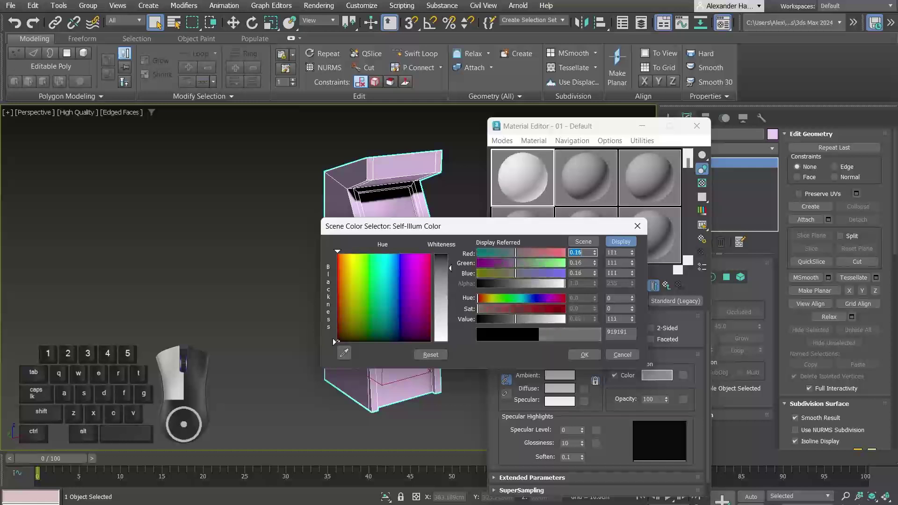
{"action": "left_click_drag", "start_coordinate": [441, 267], "coordinate": [441, 257]}
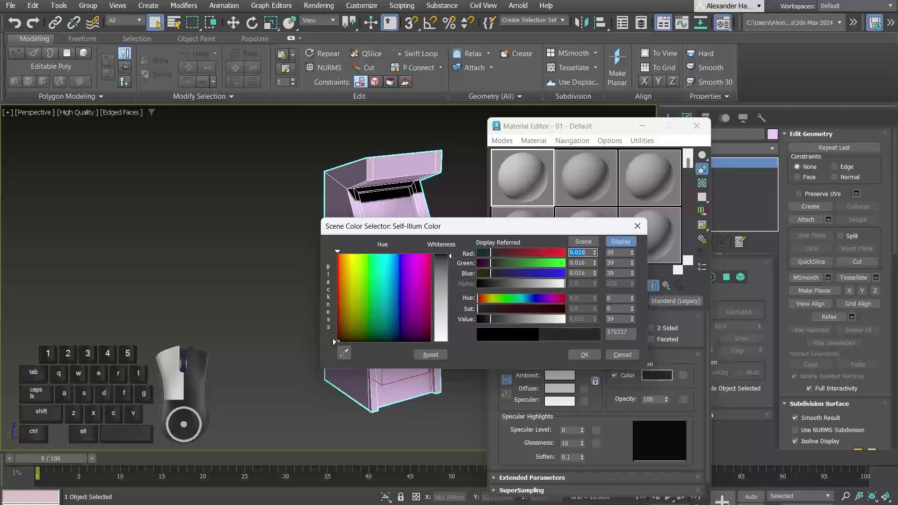
{"action": "left_click", "coordinate": [585, 354]}
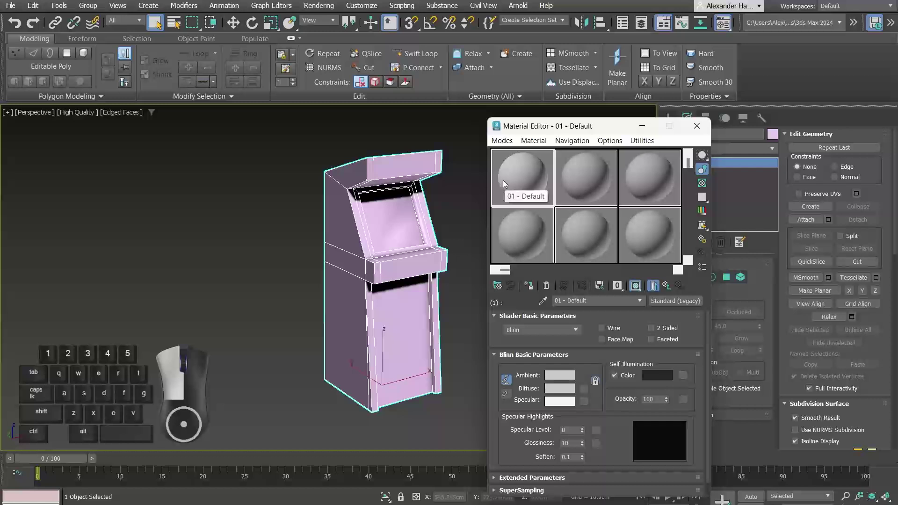
- Copy the sub-material with ID 1 into the slots with IDs 2 and 3 as independent copies
{"action": "left_click", "coordinate": [666, 287]}
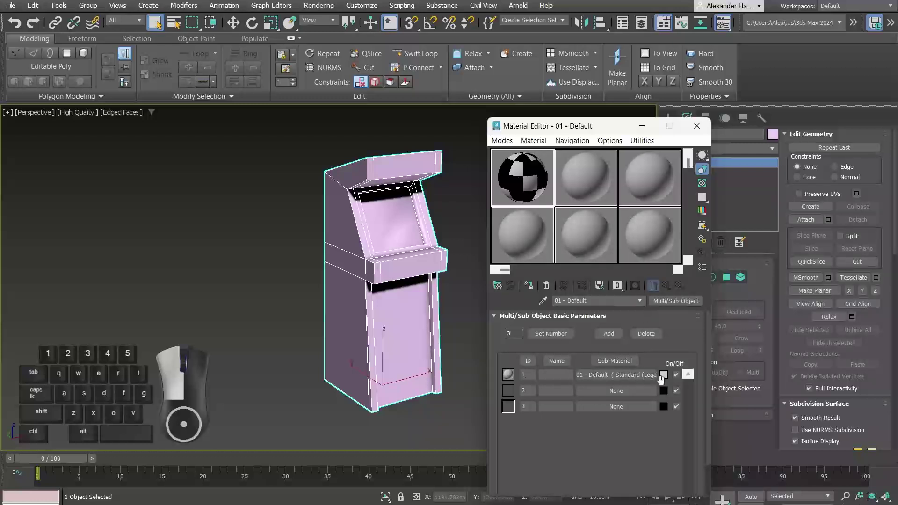
{"action": "left_click_drag", "start_coordinate": [601, 378], "coordinate": [607, 391]}
{"action": "left_click", "coordinate": [571, 312]}
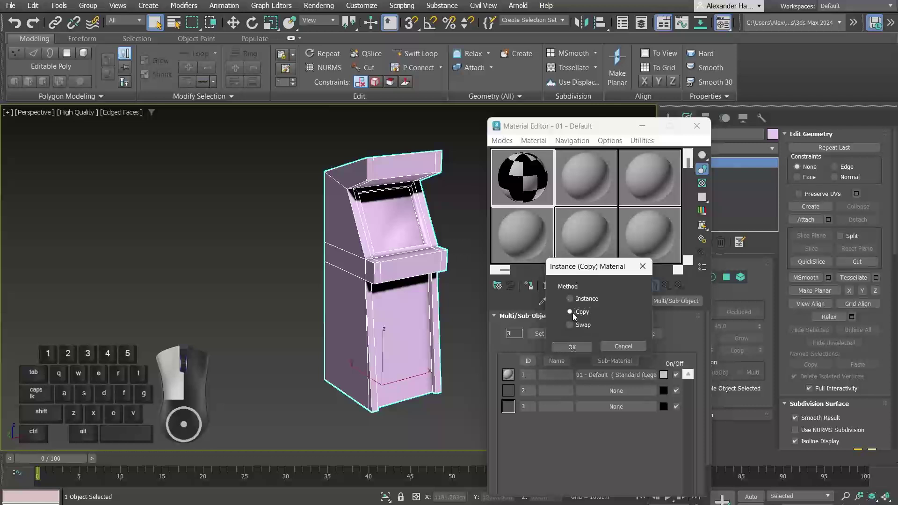
{"action": "left_click", "coordinate": [571, 346]}
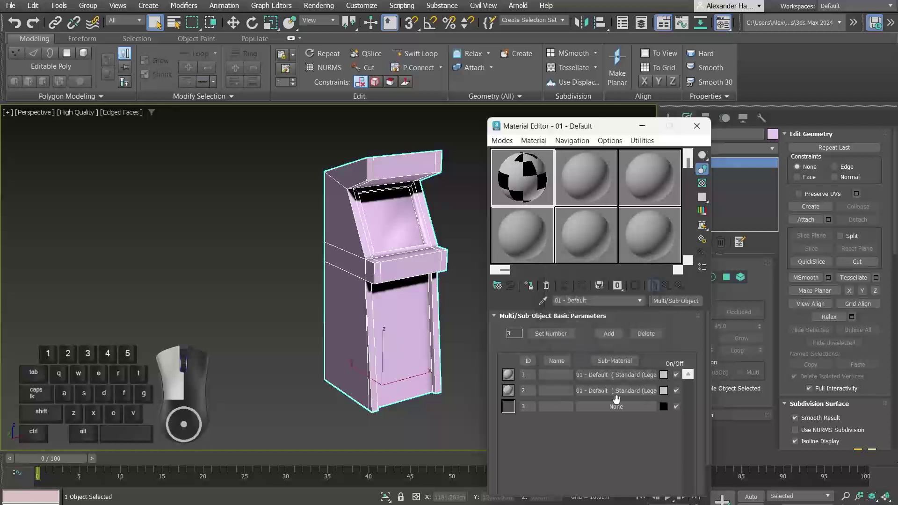
{"action": "left_click_drag", "start_coordinate": [625, 405], "coordinate": [624, 406]}
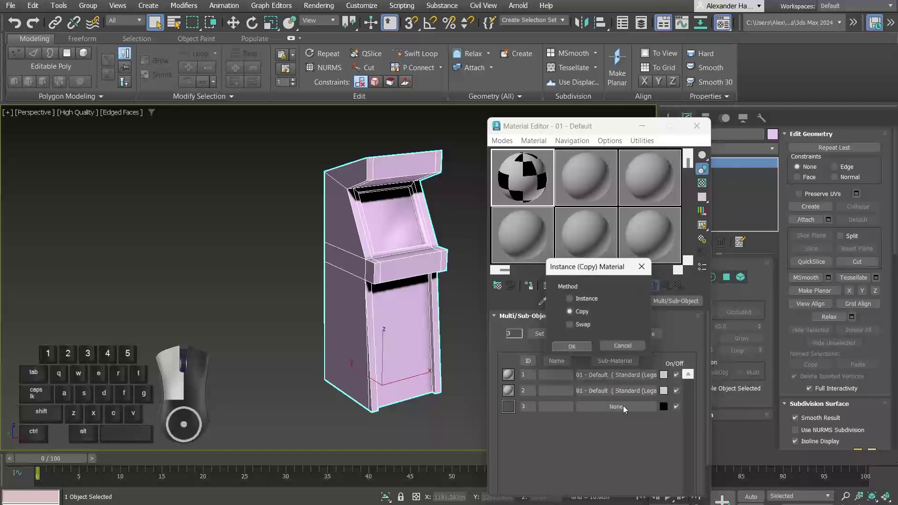
{"action": "left_click", "coordinate": [572, 347]}
- Set the colour of the sub-material with ID 2 to red with RGB 200, 39, 39
{"action": "left_click", "coordinate": [664, 391]}
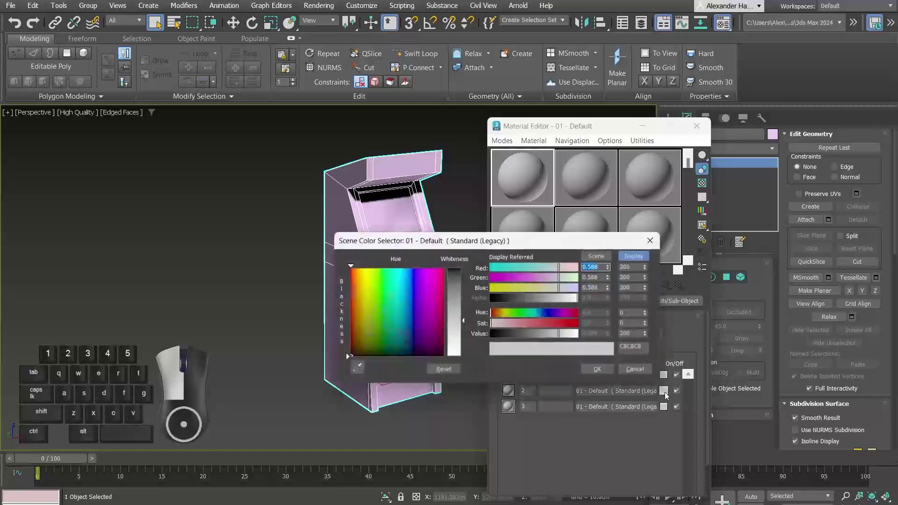
{"action": "left_click_drag", "start_coordinate": [491, 323], "coordinate": [562, 327]}
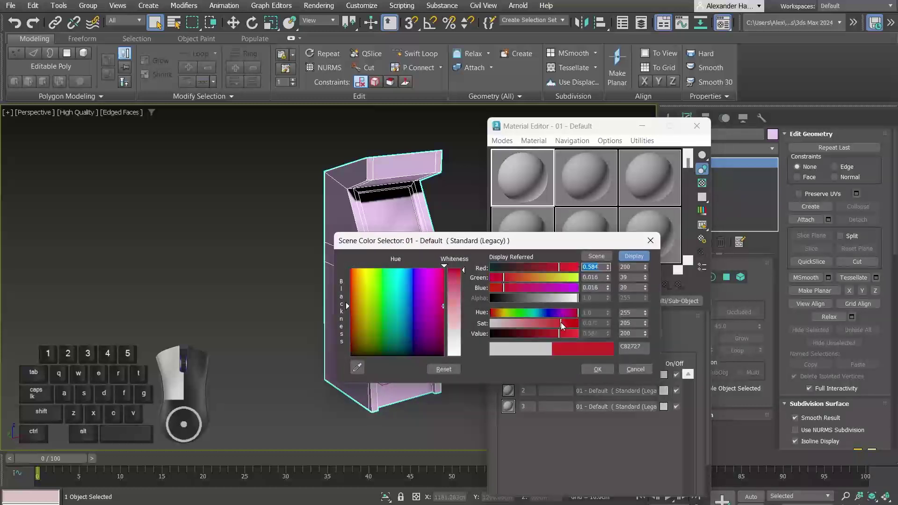
{"action": "left_click", "coordinate": [598, 370]}
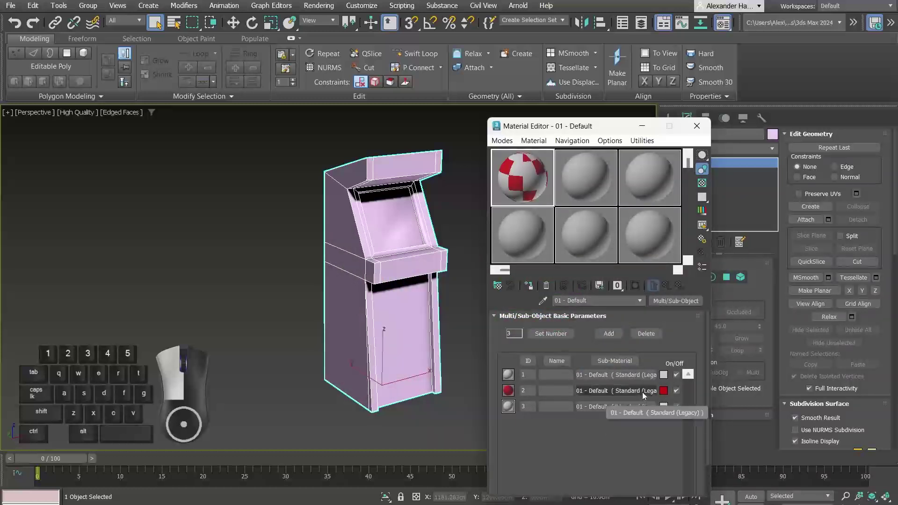
- Change the self-illumination colour of the sub-material with ID 2 to bright red and close the Material Editor
{"action": "left_click", "coordinate": [641, 391]}
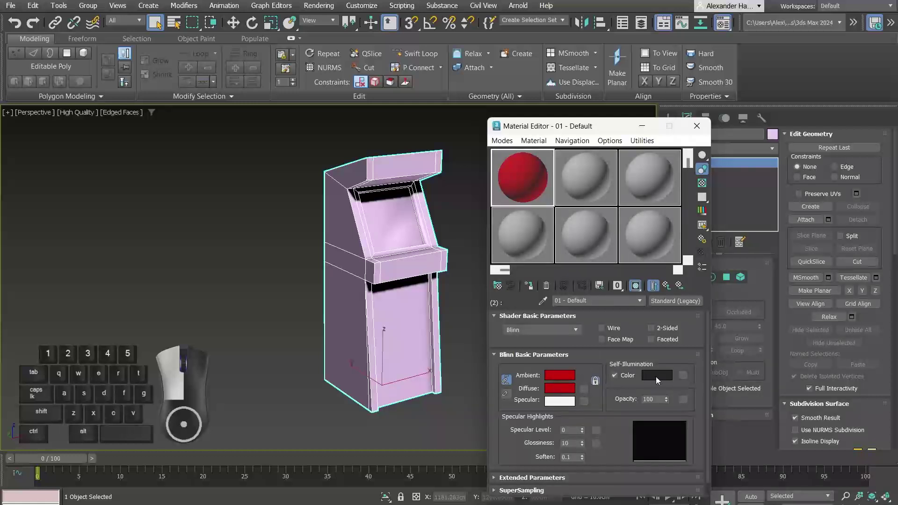
{"action": "left_click", "coordinate": [657, 376]}
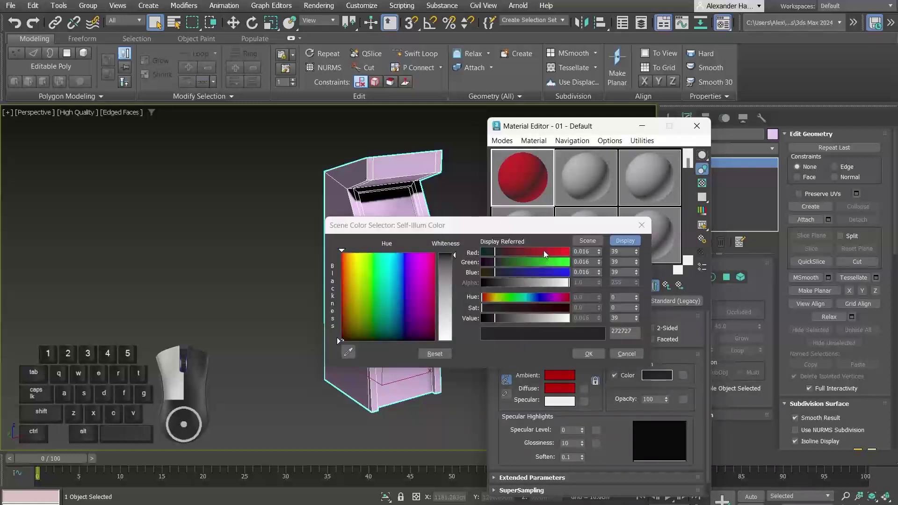
{"action": "left_click_drag", "start_coordinate": [544, 254], "coordinate": [566, 253]}
{"action": "left_click", "coordinate": [589, 355]}
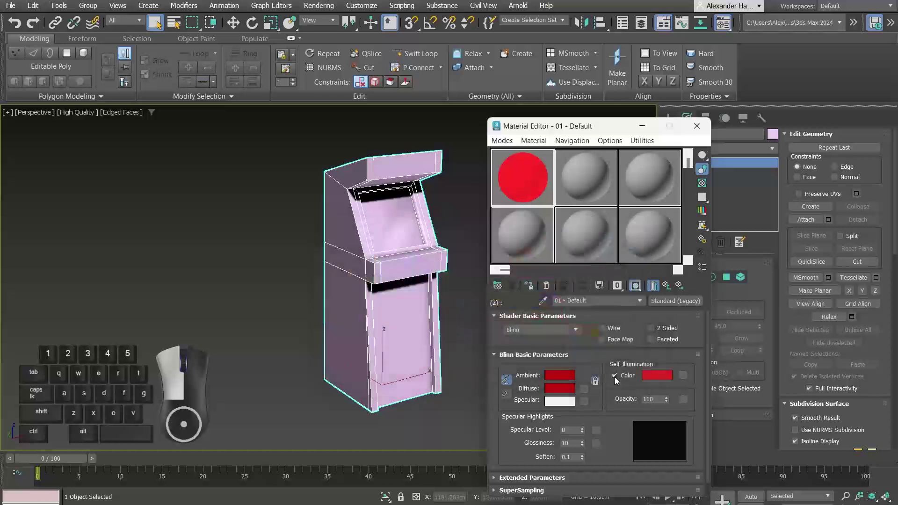
{"action": "left_click", "coordinate": [697, 126]}
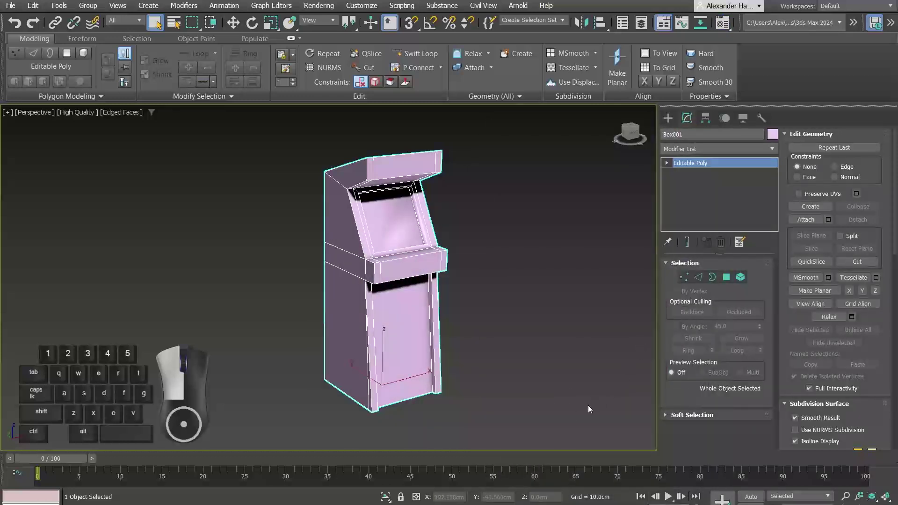
- Set the self-illumination colour of the sub-material with ID 3 to yellow FFD511 and close the Material Editor
{"action": "key", "text": "m"}
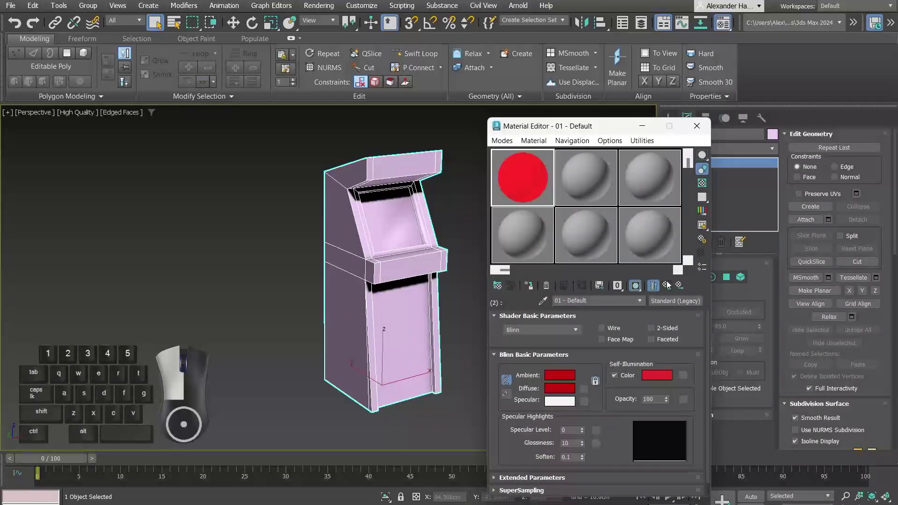
{"action": "left_click", "coordinate": [675, 301]}
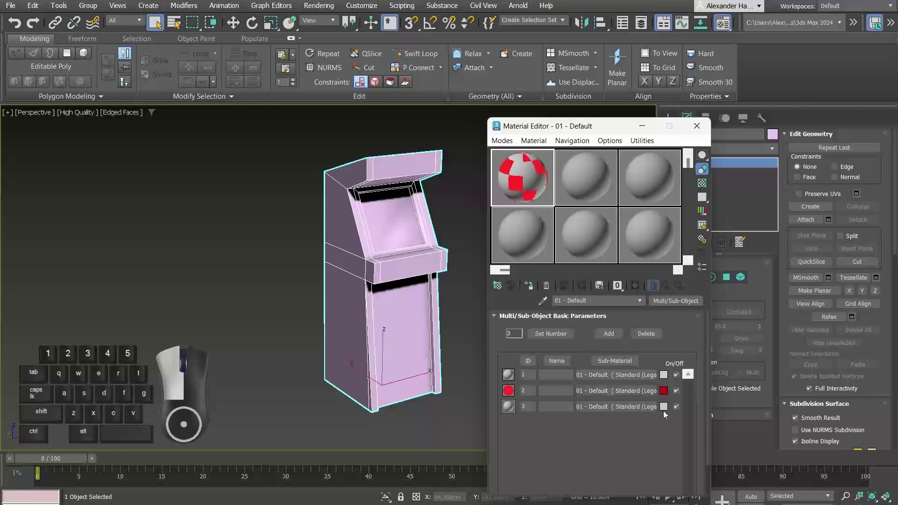
{"action": "left_click", "coordinate": [664, 407]}
{"action": "left_click", "coordinate": [630, 415]}
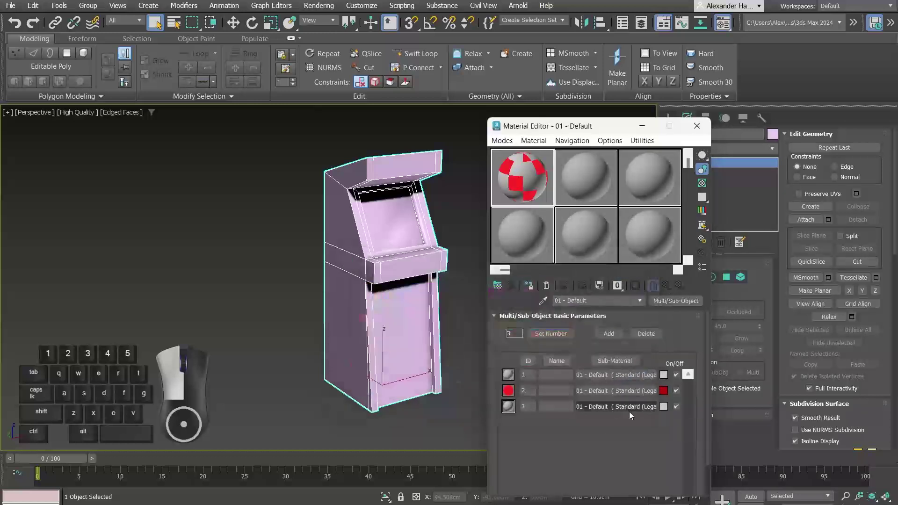
{"action": "left_click", "coordinate": [630, 407]}
{"action": "left_click", "coordinate": [657, 376]}
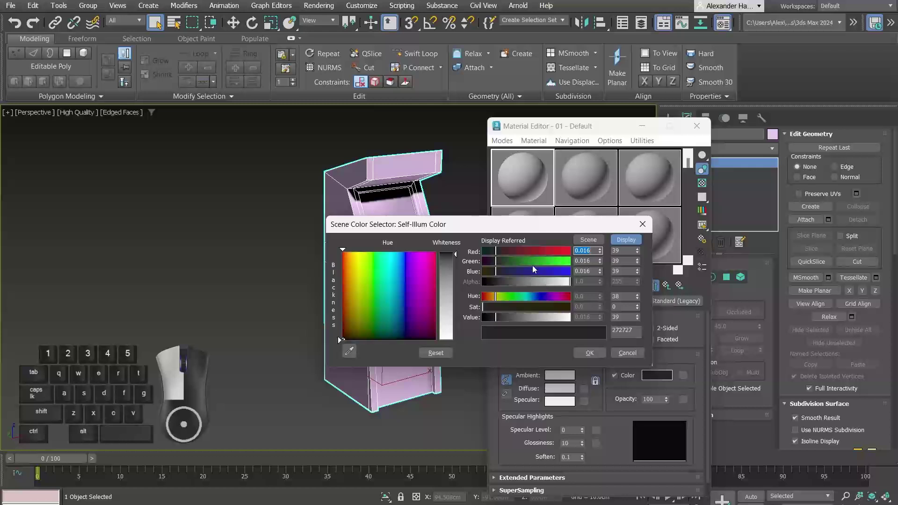
{"action": "left_click", "coordinate": [570, 251]}
{"action": "left_click", "coordinate": [560, 262]}
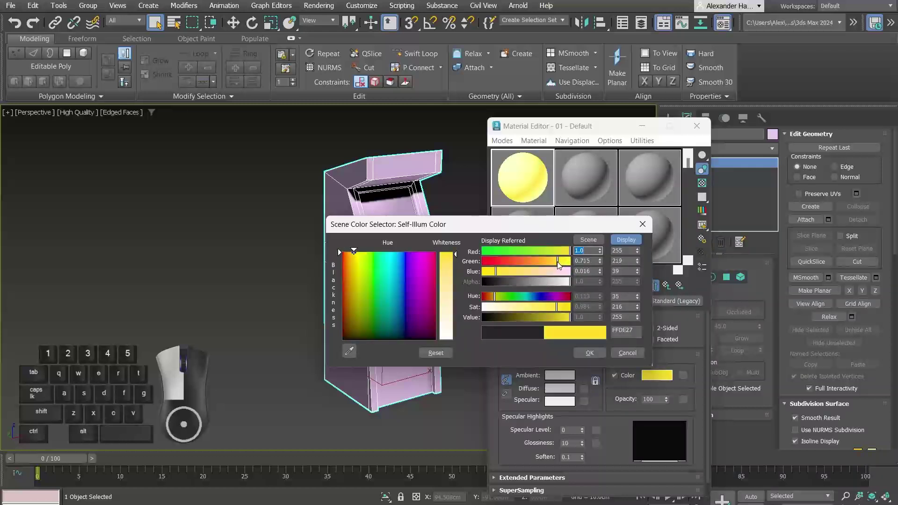
{"action": "left_click_drag", "start_coordinate": [557, 307], "coordinate": [565, 308]}
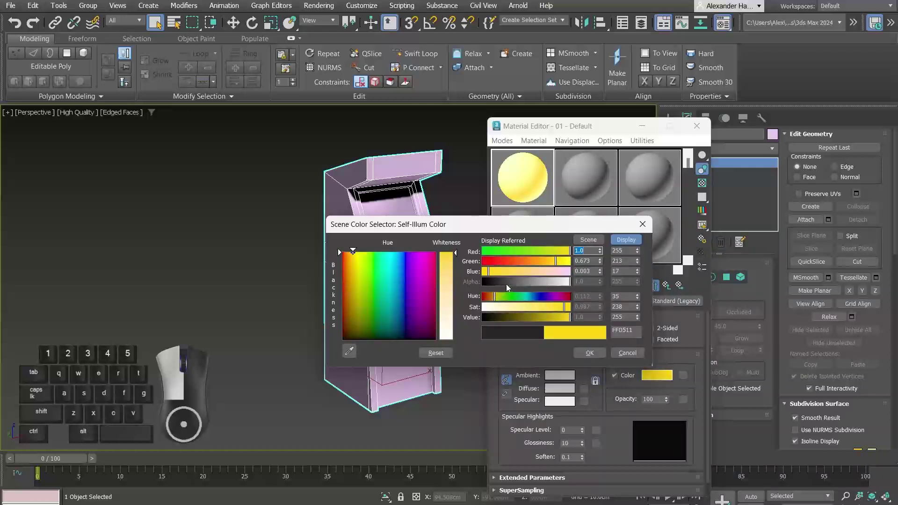
{"action": "left_click", "coordinate": [591, 354]}
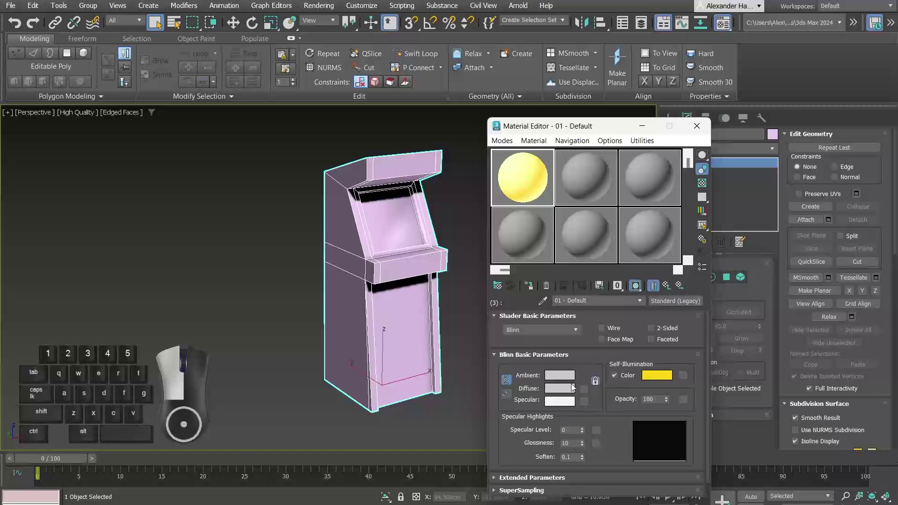
{"action": "left_click", "coordinate": [697, 126]}
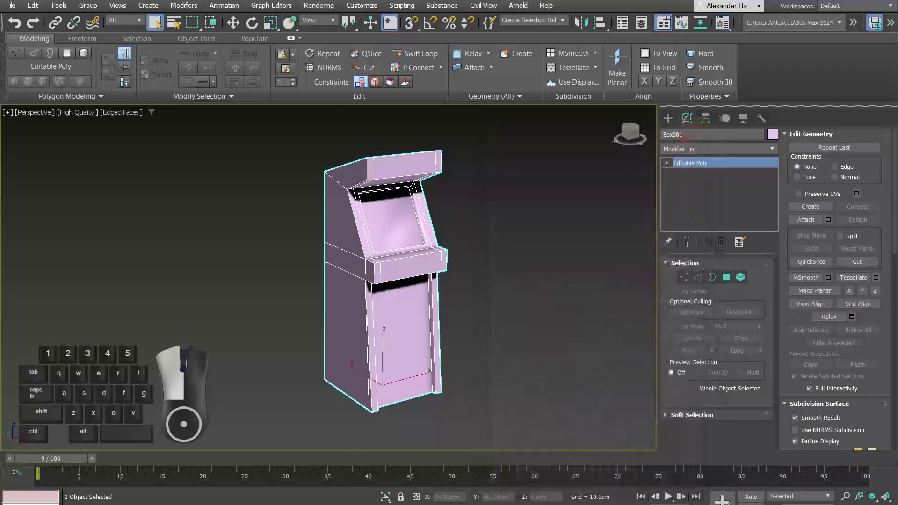
- Assign the parent Multi/Sub-Object material to the arcade cabinet and close the Material Editor
{"action": "key", "text": "m"}
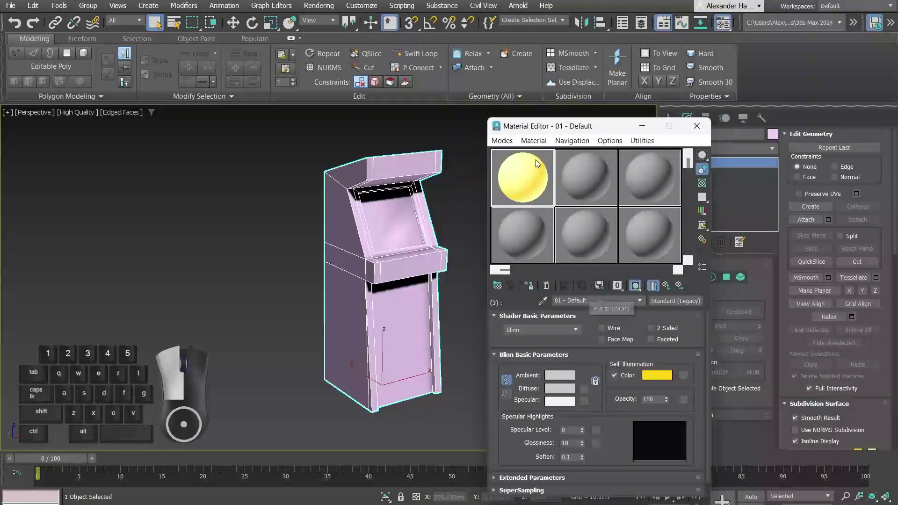
{"action": "left_click", "coordinate": [667, 285]}
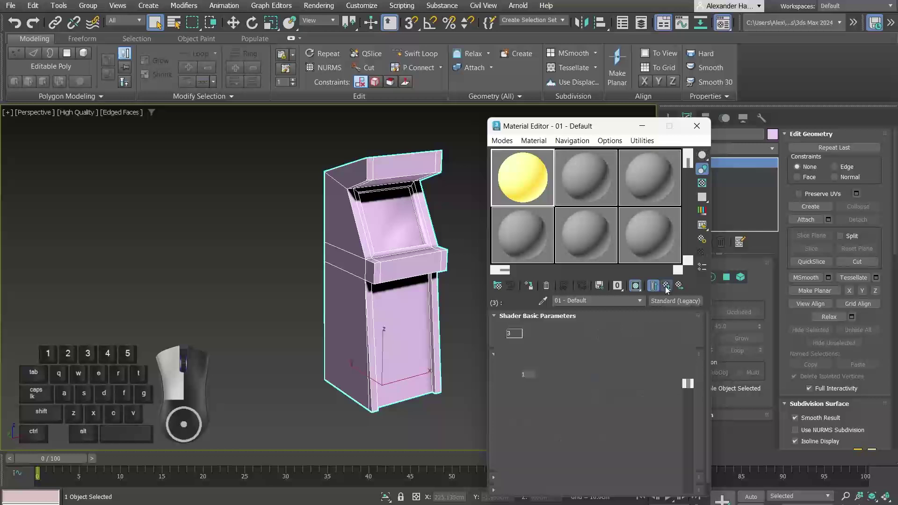
{"action": "left_click_drag", "start_coordinate": [533, 182], "coordinate": [388, 287]}
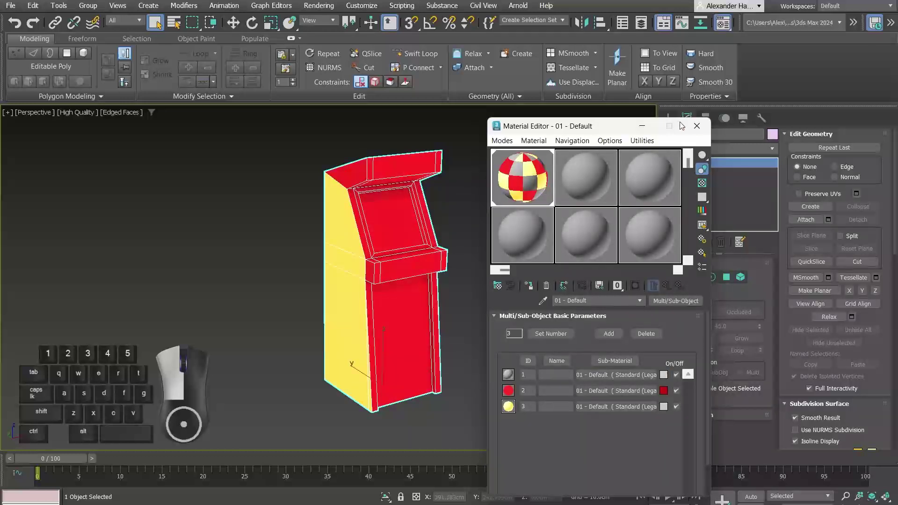
{"action": "left_click", "coordinate": [697, 126]}
- Select all polygons of the cabinet, set their material ID to 1, and clear the selection
{"action": "middle_click_drag", "start_coordinate": [515, 253], "coordinate": [418, 295], "text": "alt"}
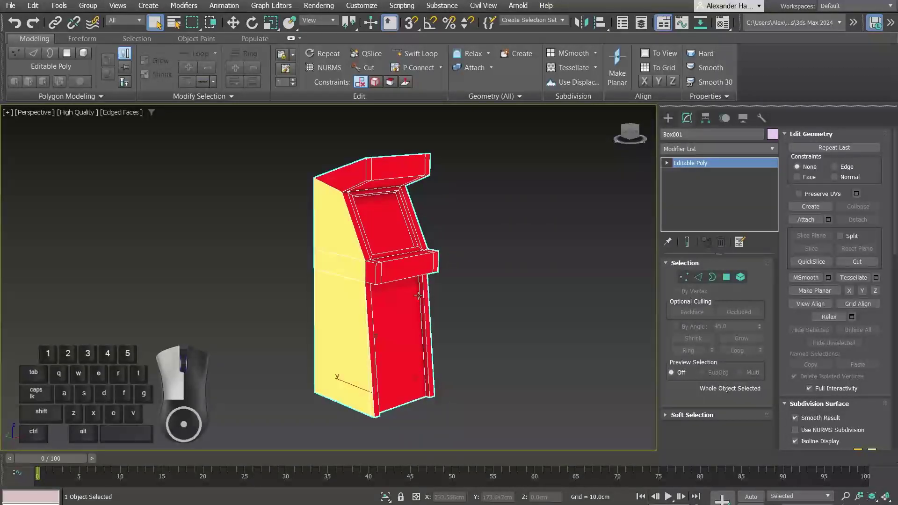
{"action": "left_click", "coordinate": [727, 277]}
{"action": "middle_click_drag", "start_coordinate": [470, 350], "coordinate": [439, 350], "text": "alt"}
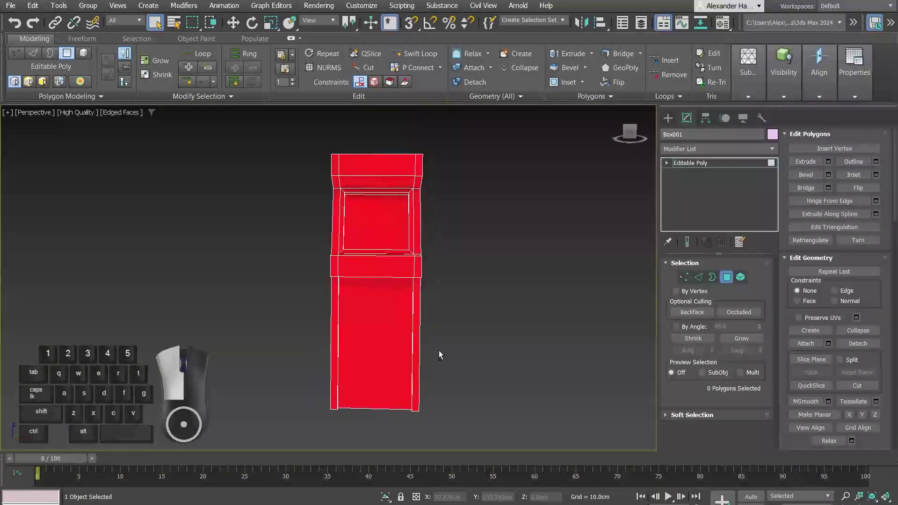
{"action": "scroll", "coordinate": [439, 351], "scroll_direction": "down", "scroll_amount": 2}
{"action": "left_click_drag", "start_coordinate": [289, 151], "coordinate": [290, 151]}
{"action": "middle_click_drag", "start_coordinate": [300, 178], "coordinate": [341, 274], "text": "alt"}
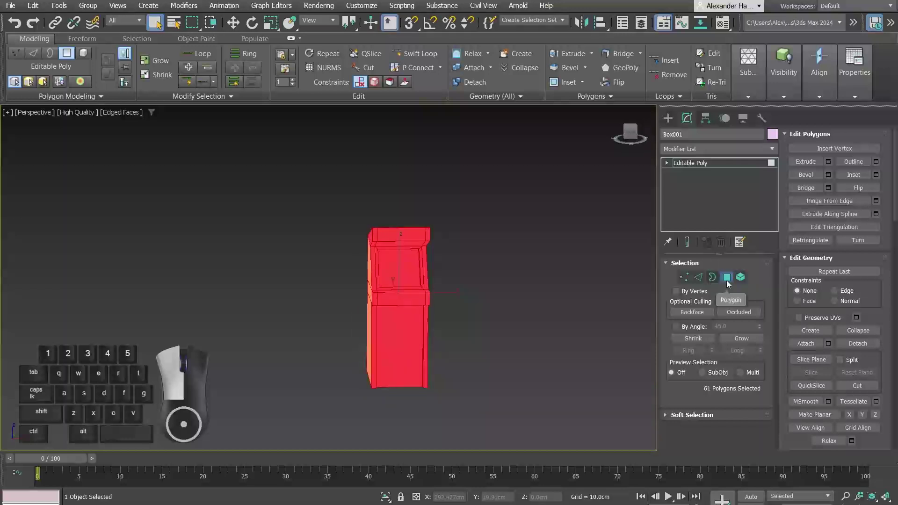
{"action": "scroll", "coordinate": [818, 347], "scroll_direction": "down", "scroll_amount": 6}
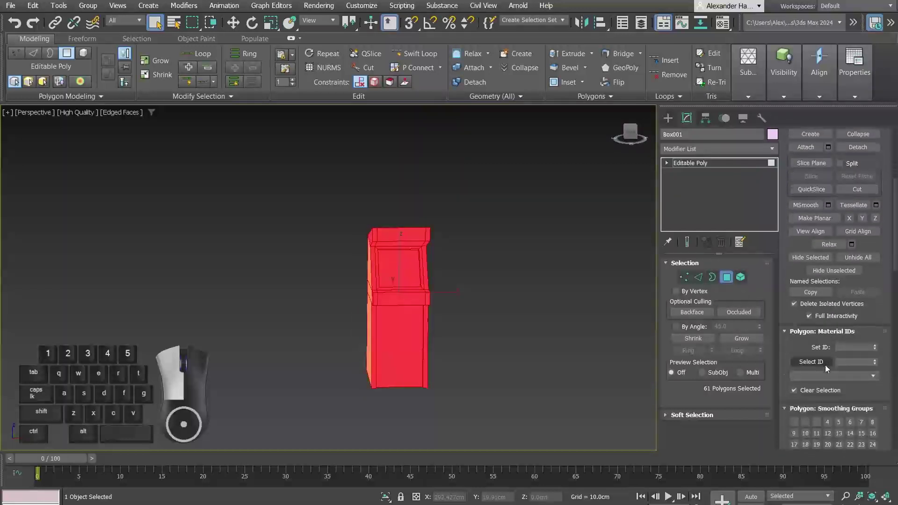
{"action": "type", "text": "1"}
{"action": "key", "text": "Return"}
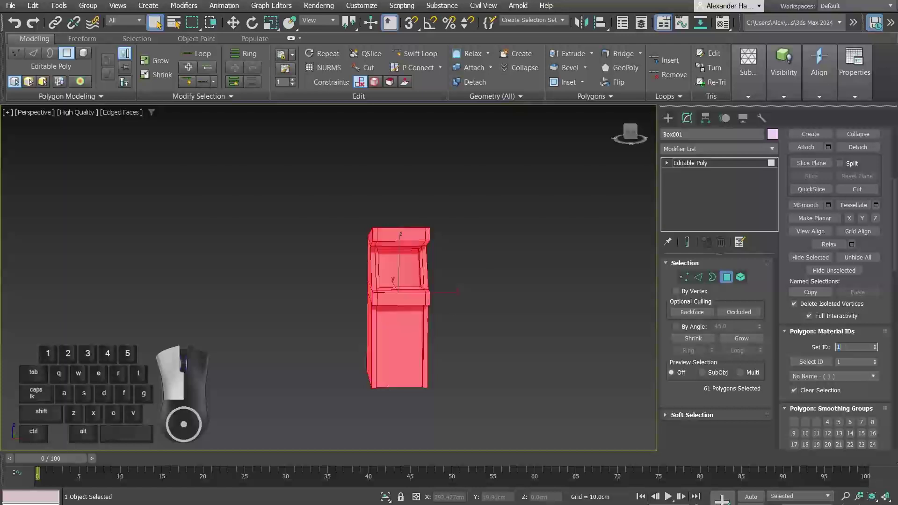
{"action": "middle_click_drag", "start_coordinate": [466, 341], "coordinate": [450, 349], "text": "alt"}
{"action": "left_click", "coordinate": [461, 338]}
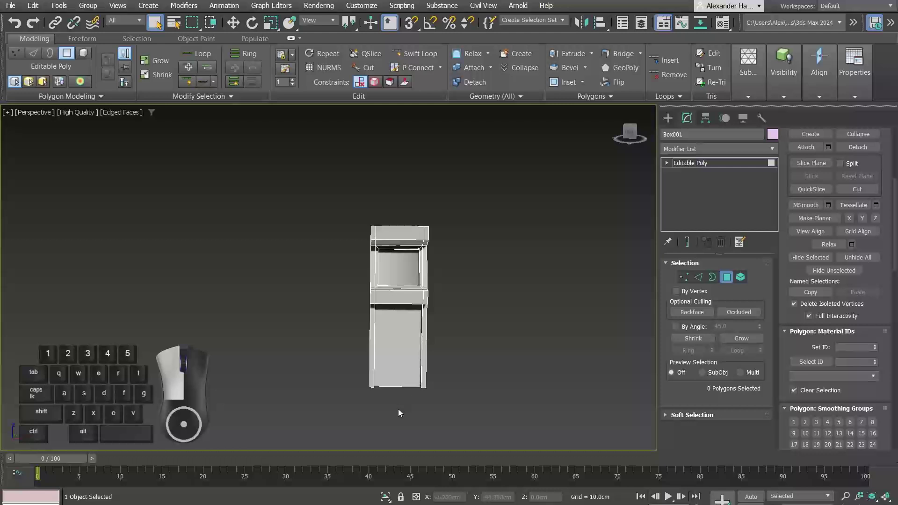
{"action": "left_click_drag", "start_coordinate": [378, 182], "coordinate": [379, 181]}
{"action": "middle_click_drag", "start_coordinate": [455, 237], "coordinate": [390, 276], "text": "alt"}
{"action": "scroll", "coordinate": [391, 276], "scroll_direction": "up", "scroll_amount": 5}
{"action": "scroll", "coordinate": [390, 276], "scroll_direction": "down", "scroll_amount": 3}
{"action": "left_click", "coordinate": [523, 311]}
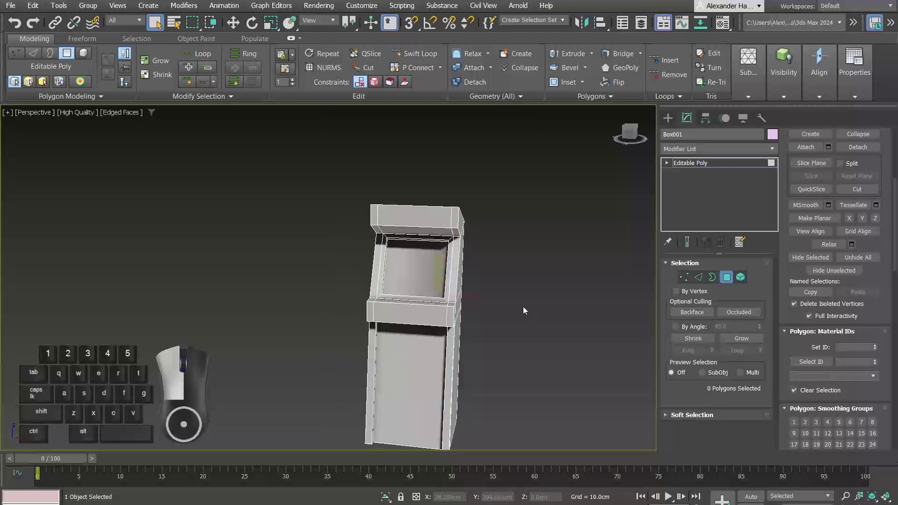
- Select both cabinet side panels and their front edge strips by angle at 45, then set their material ID to 2
{"action": "middle_click_drag", "start_coordinate": [481, 327], "coordinate": [434, 317], "text": "alt"}
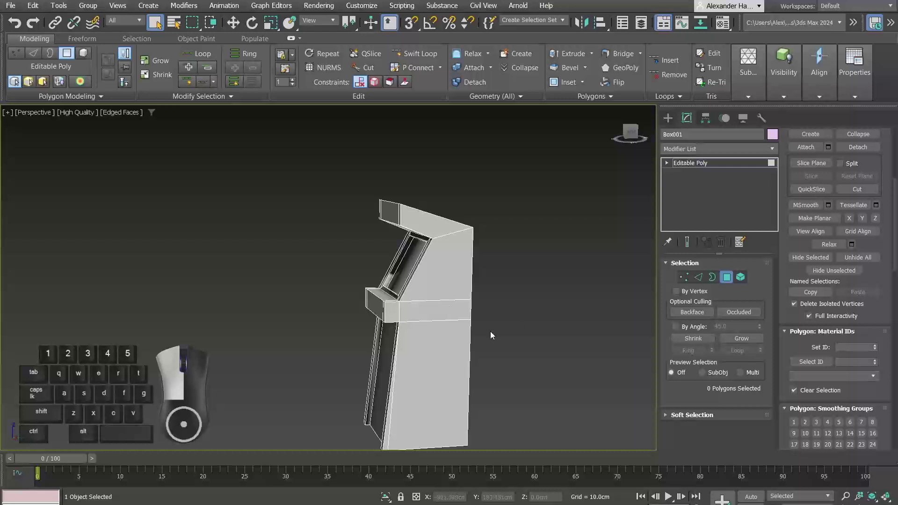
{"action": "left_click", "coordinate": [676, 327]}
{"action": "left_click", "coordinate": [441, 318]}
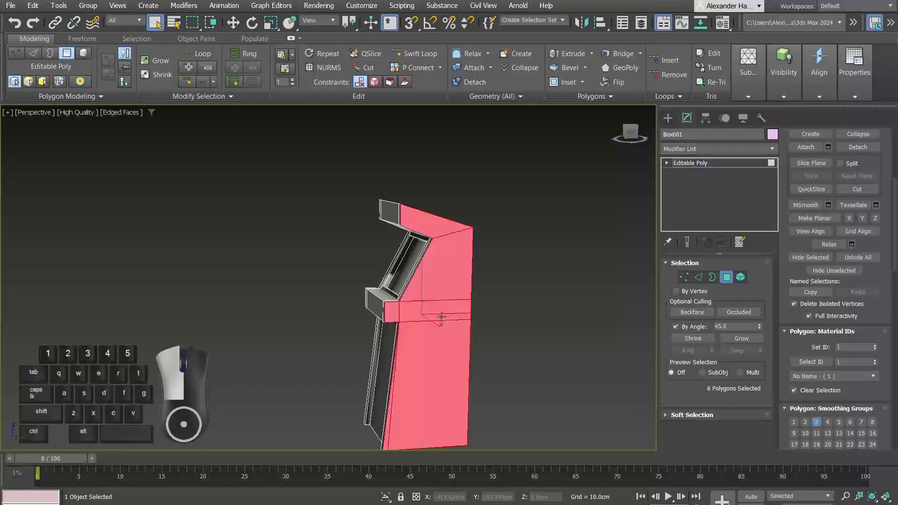
{"action": "middle_click_drag", "start_coordinate": [441, 317], "coordinate": [419, 340], "text": "alt"}
{"action": "left_click", "coordinate": [339, 342], "text": "ctrl"}
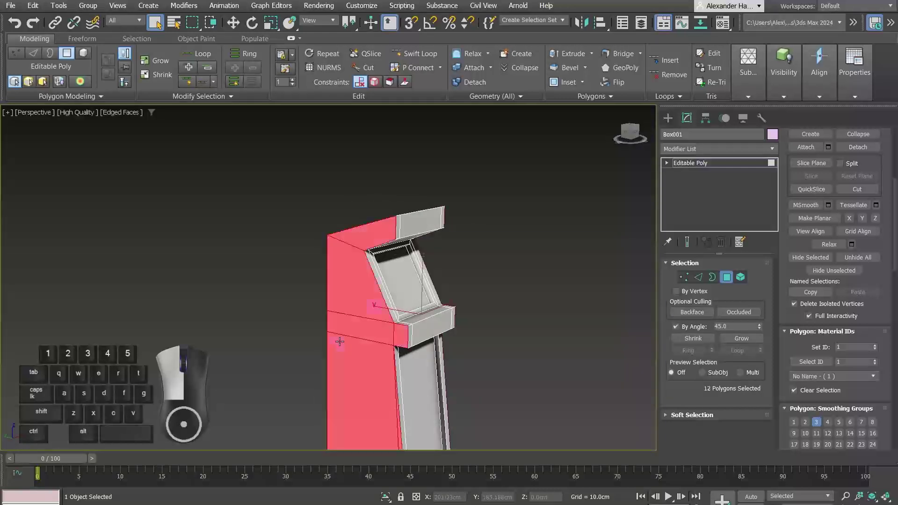
{"action": "left_click", "coordinate": [442, 370], "text": "ctrl"}
{"action": "middle_click_drag", "start_coordinate": [475, 359], "coordinate": [483, 308], "text": "alt"}
{"action": "double_click", "coordinate": [846, 346]}
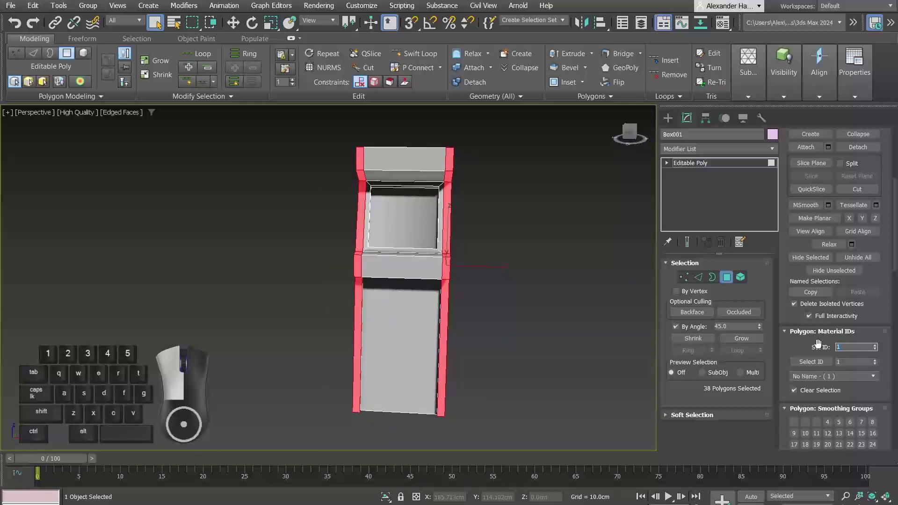
{"action": "type", "text": "2"}
{"action": "key", "text": "Return"}
{"action": "left_click", "coordinate": [572, 311]}
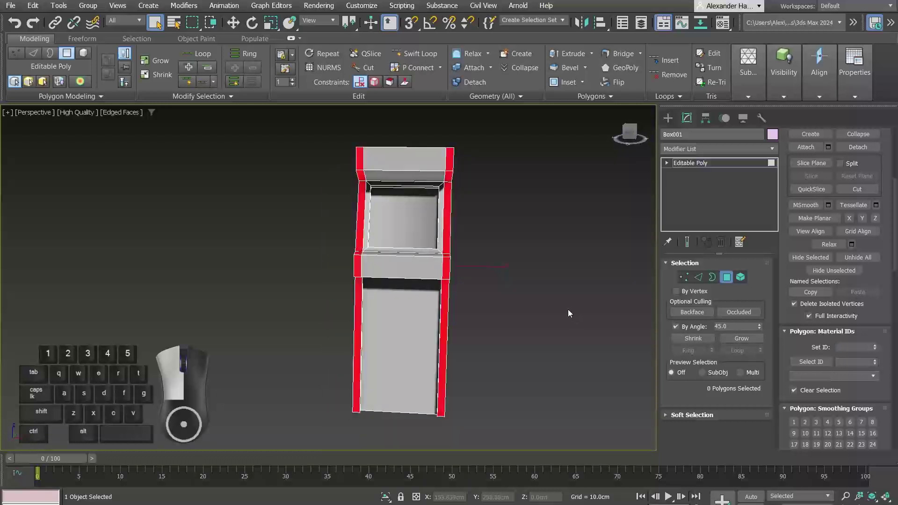
- Select the lower front panel, top marquee and control-panel front of the cabinet, set their material ID to 3, and clear the selection
{"action": "mouse_move", "coordinate": [515, 319]}
{"action": "middle_mouse_down", "text": "alt"}
{"action": "mouse_move", "coordinate": [534, 307]}
{"action": "mouse_move", "coordinate": [435, 316]}
{"action": "mouse_move", "coordinate": [426, 211]}
{"action": "middle_mouse_up", "text": "alt"}
{"action": "left_click", "coordinate": [432, 316]}
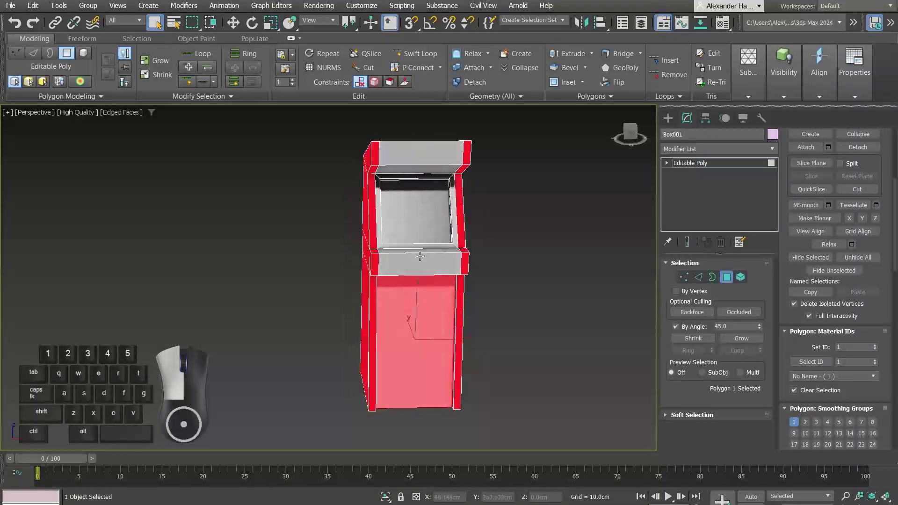
{"action": "left_click", "coordinate": [419, 153], "text": "ctrl"}
{"action": "left_click", "coordinate": [422, 263], "text": "ctrl"}
{"action": "middle_click_drag", "start_coordinate": [464, 291], "coordinate": [579, 341], "text": "alt"}
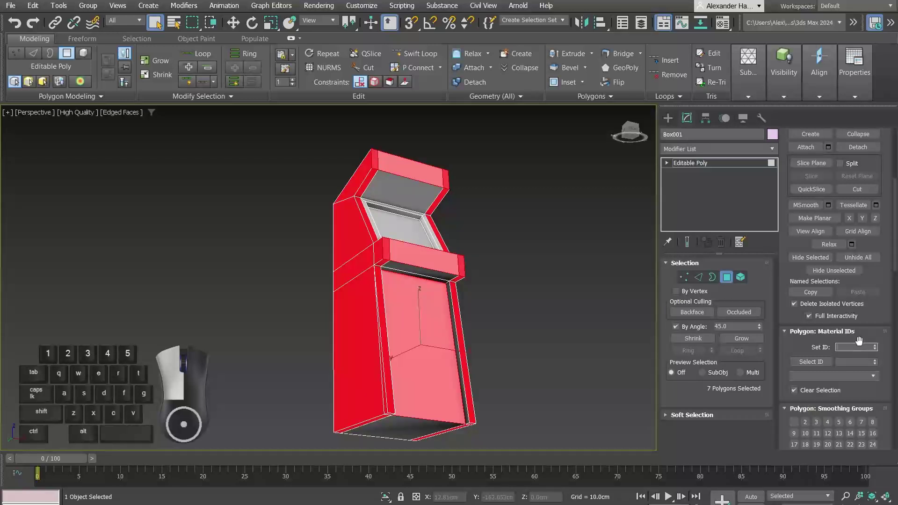
{"action": "type", "text": "3"}
{"action": "key", "text": "Return"}
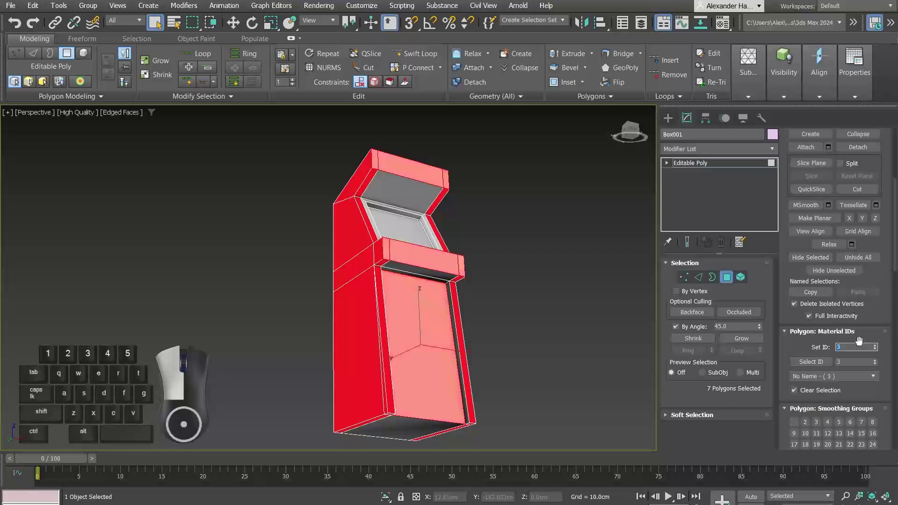
{"action": "left_click", "coordinate": [533, 289]}
{"action": "middle_click_drag", "start_coordinate": [534, 290], "coordinate": [498, 291], "text": "alt"}
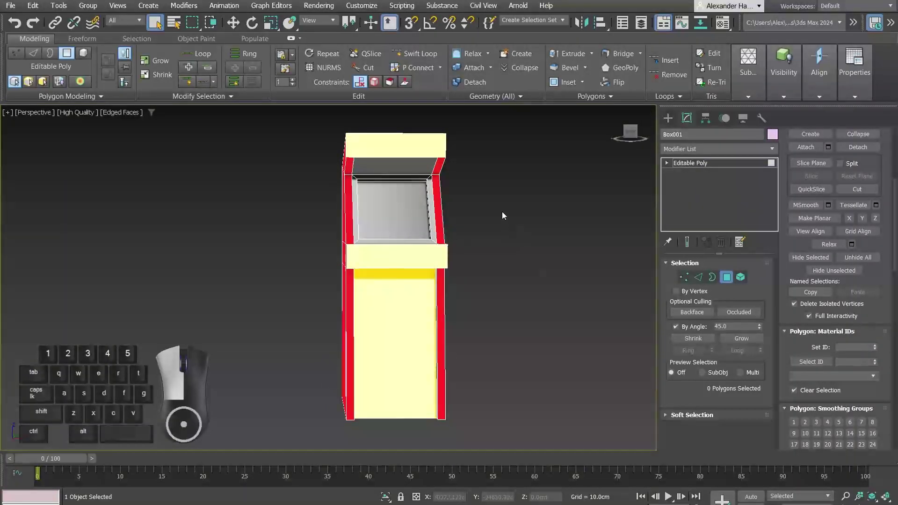
- Open Render To Texture, leave polygon editing, and reselect the arcade cabinet as a whole object
{"action": "middle_click_drag", "start_coordinate": [521, 240], "coordinate": [468, 211], "text": "alt"}
{"action": "left_click", "coordinate": [321, 6]}
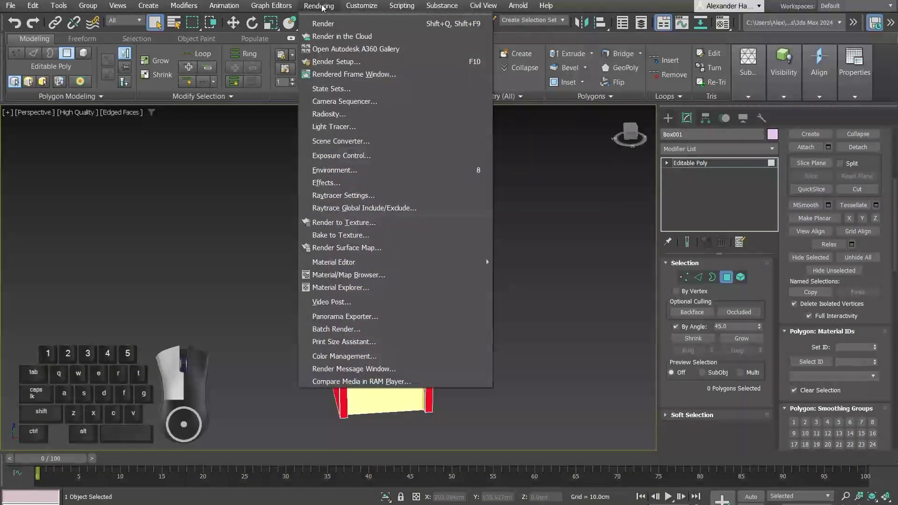
{"action": "left_click", "coordinate": [344, 222]}
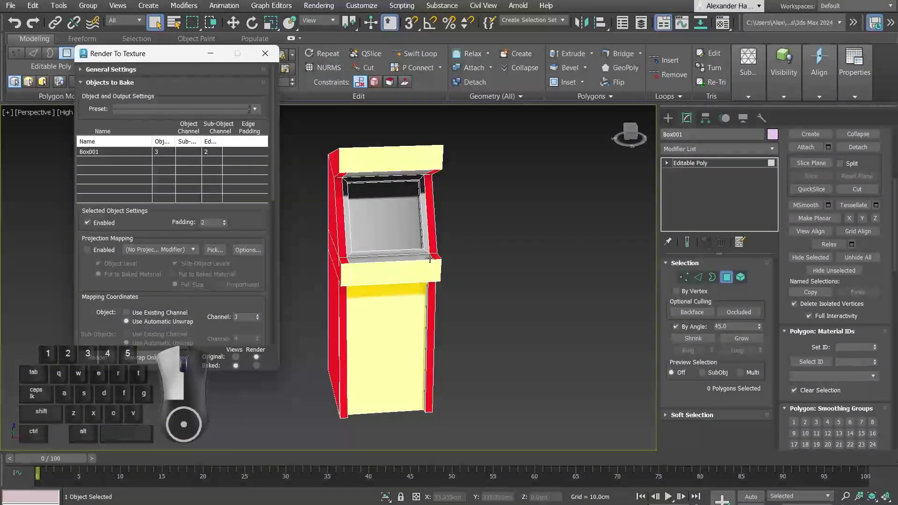
{"action": "middle_click_drag", "start_coordinate": [429, 258], "coordinate": [409, 261], "text": "alt"}
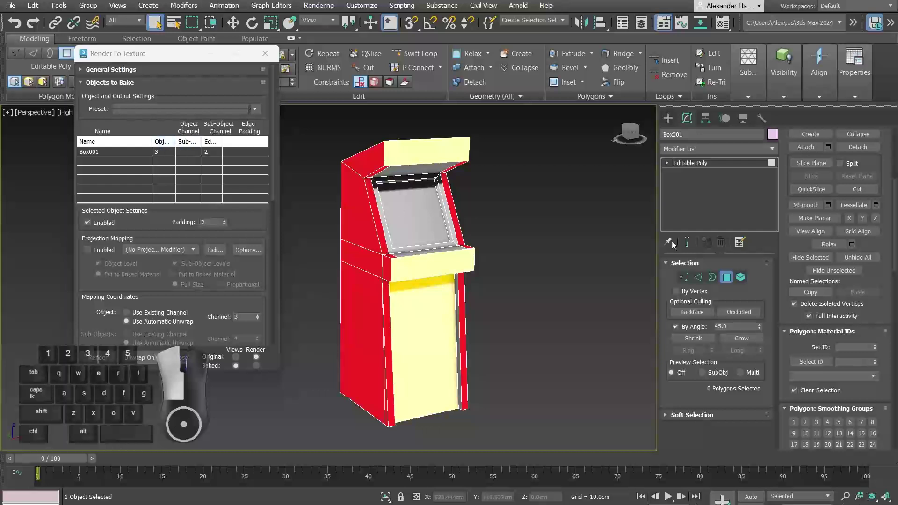
{"action": "right_click", "coordinate": [547, 231]}
{"action": "left_click", "coordinate": [669, 119]}
{"action": "left_click", "coordinate": [563, 281]}
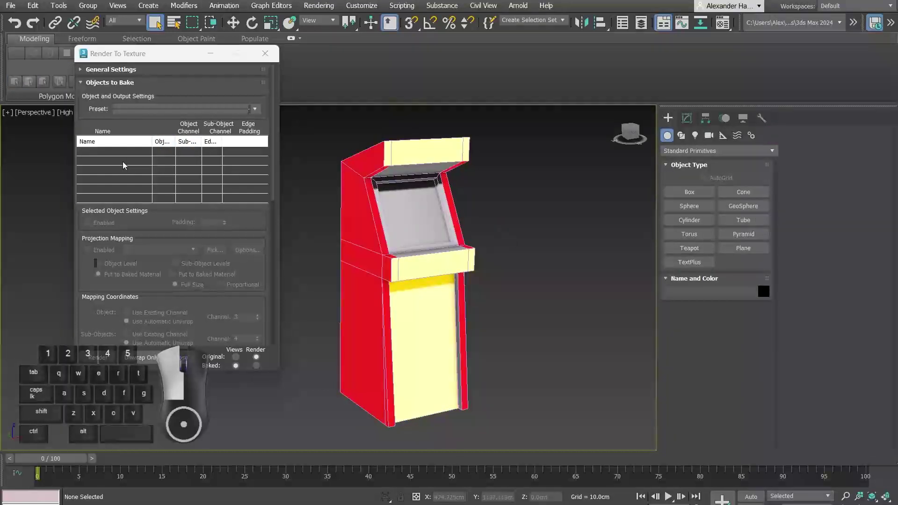
{"action": "left_click", "coordinate": [404, 232]}
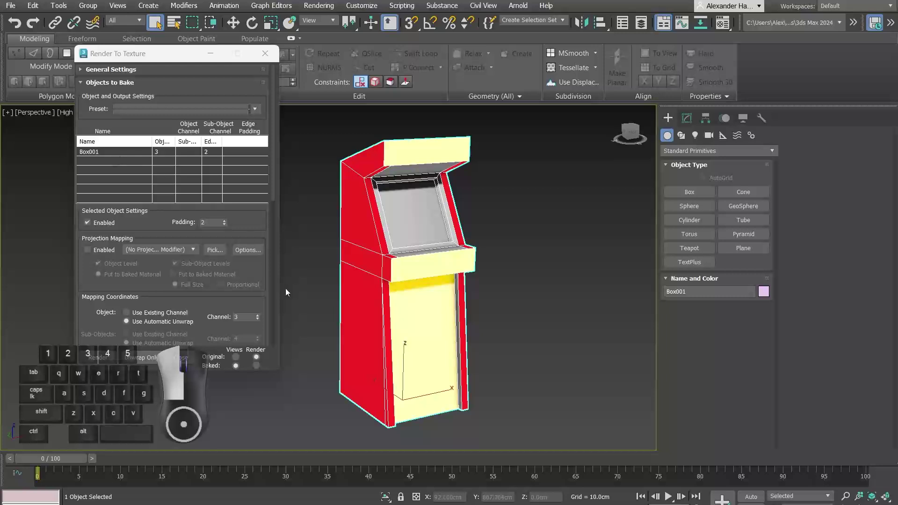
- Set the object mapping to use existing channel 1 and add a DiffuseMap output element sized 2048x2048
{"action": "left_click", "coordinate": [127, 312]}
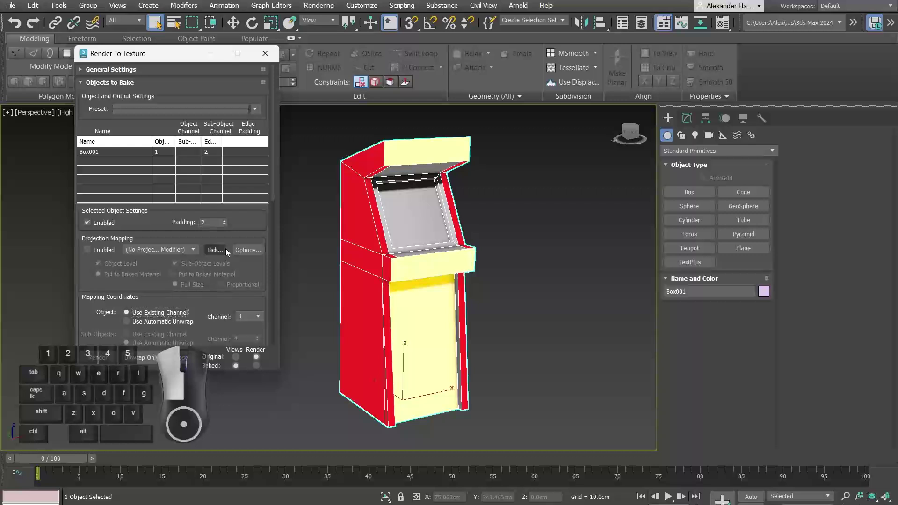
{"action": "left_click_drag", "start_coordinate": [271, 201], "coordinate": [269, 309]}
{"action": "left_click", "coordinate": [128, 232]}
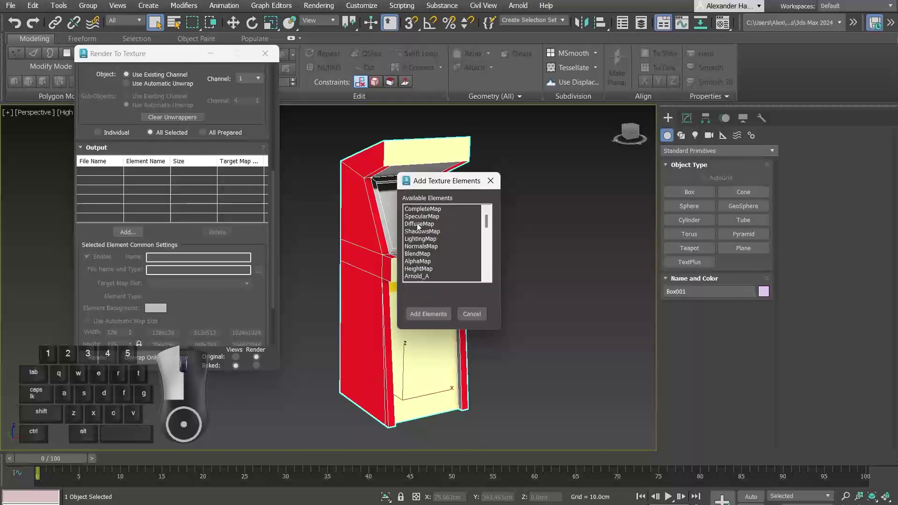
{"action": "double_click", "coordinate": [418, 224]}
{"action": "left_click_drag", "start_coordinate": [272, 229], "coordinate": [267, 265]}
{"action": "left_click", "coordinate": [248, 261]}
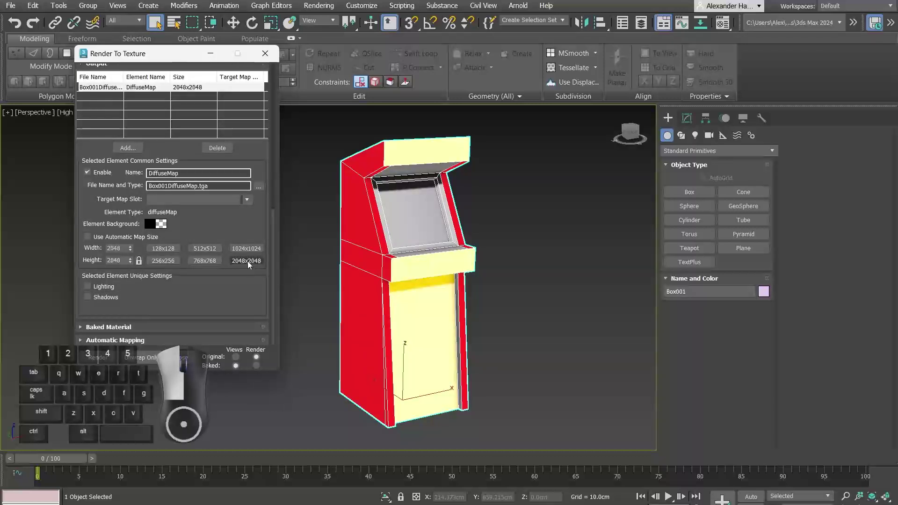
- Set the bake's edge padding for the cabinet to 16
{"action": "left_click_drag", "start_coordinate": [276, 257], "coordinate": [271, 139]}
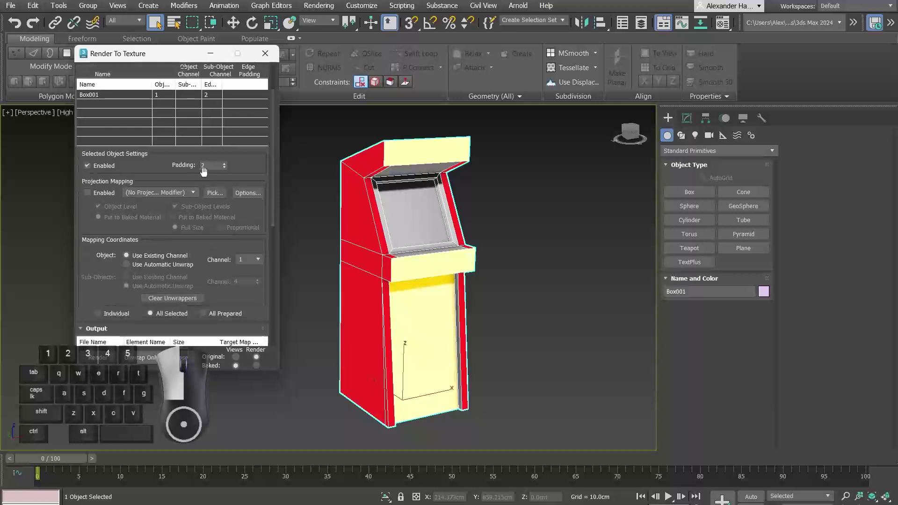
{"action": "left_click_drag", "start_coordinate": [211, 165], "coordinate": [198, 165]}
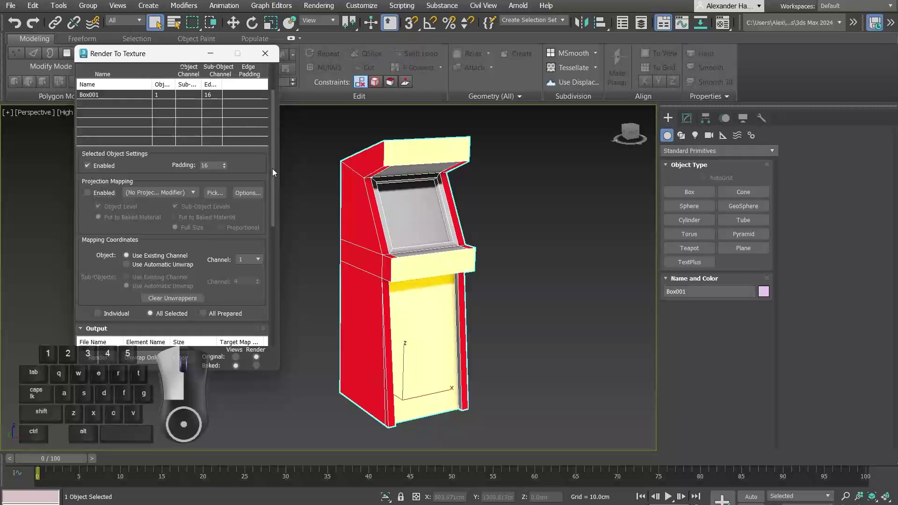
{"action": "left_click_drag", "start_coordinate": [273, 169], "coordinate": [259, 298]}
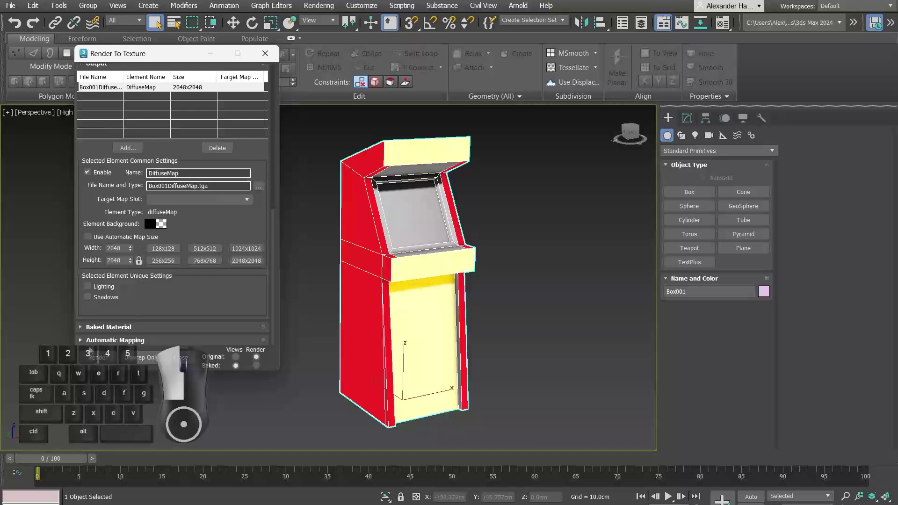
- Bake the DiffuseMap without a target map slot, overwriting the existing file, and put the rendered image window away
{"action": "left_click", "coordinate": [101, 362]}
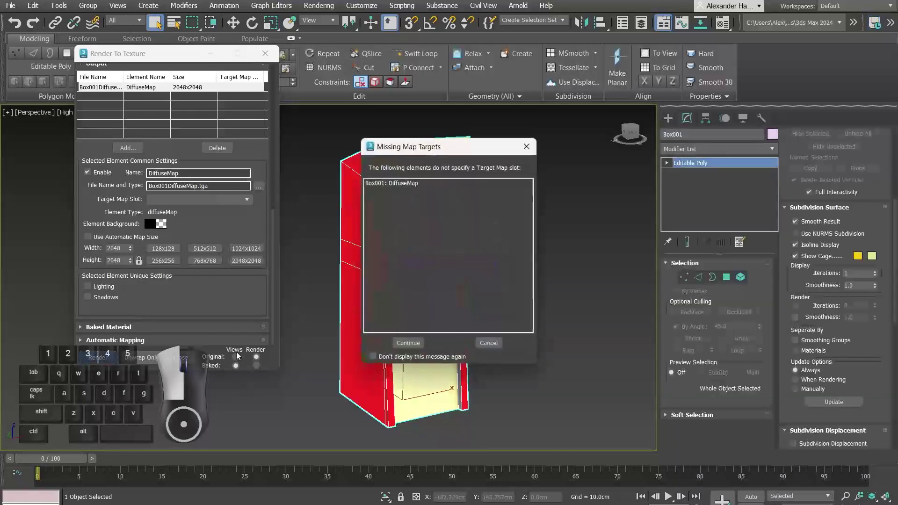
{"action": "left_click", "coordinate": [407, 344]}
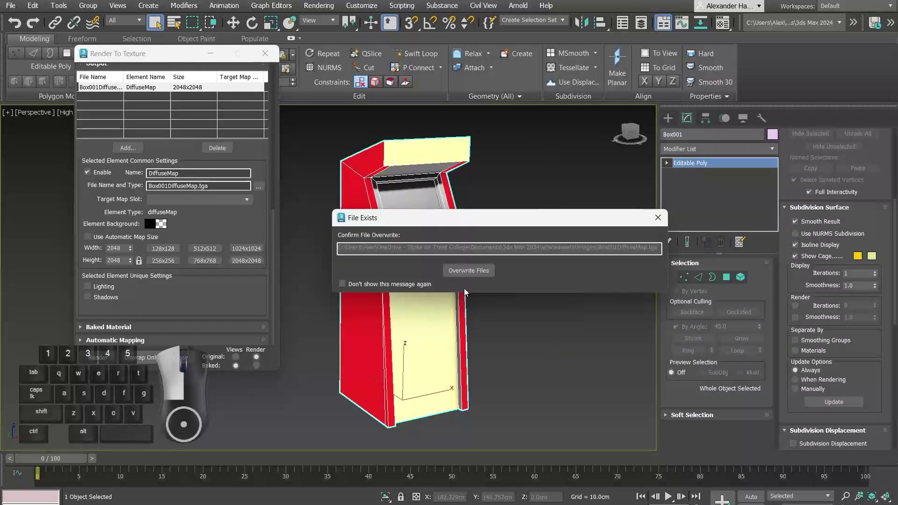
{"action": "left_click", "coordinate": [470, 267]}
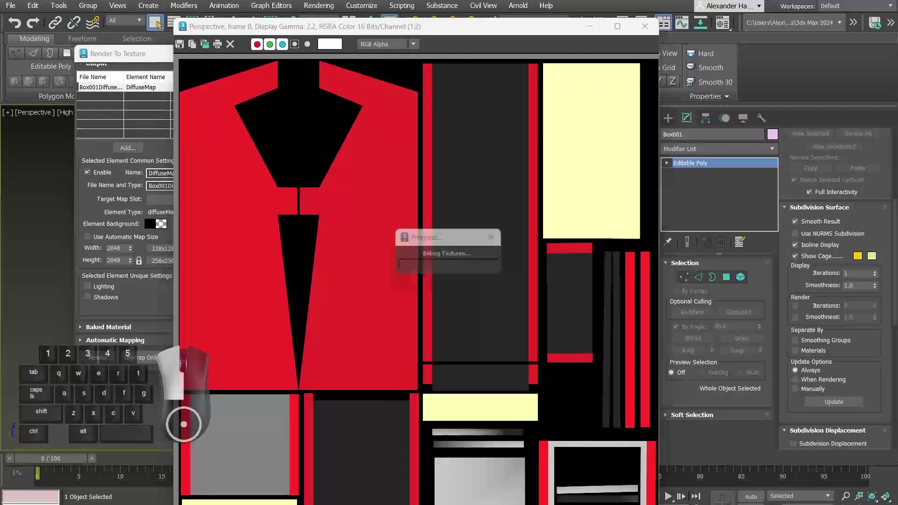
{"action": "left_click_drag", "start_coordinate": [510, 27], "coordinate": [596, 3]}
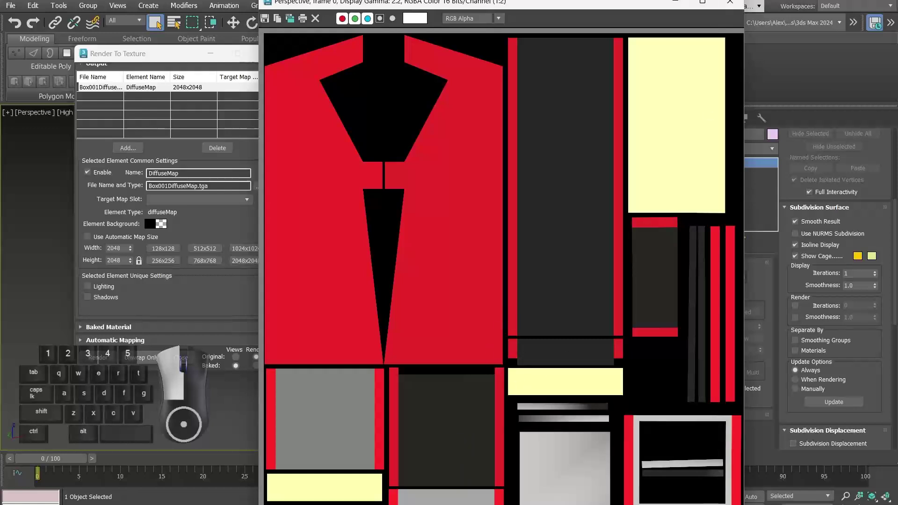
{"action": "left_click", "coordinate": [678, 4]}
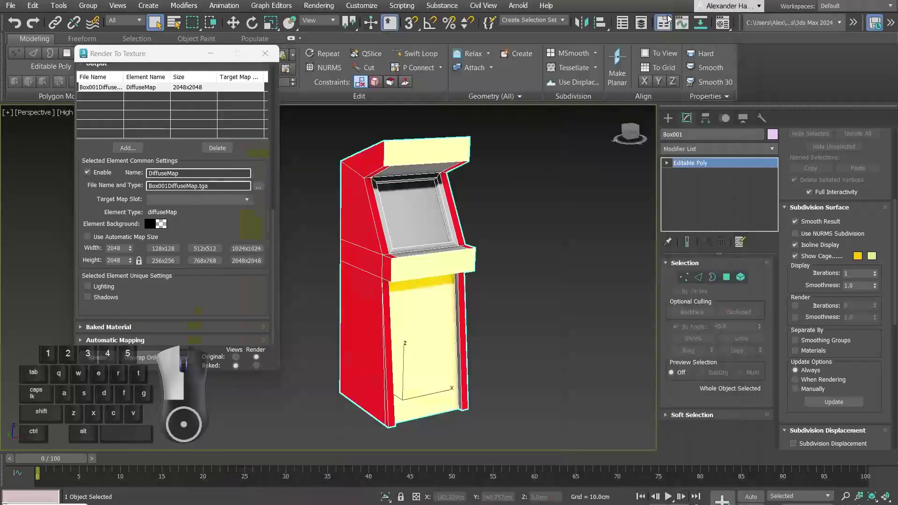
- Set the self-illumination colour of the sub-material with ID 1 to white and close the Material Editor
{"action": "key", "text": "m"}
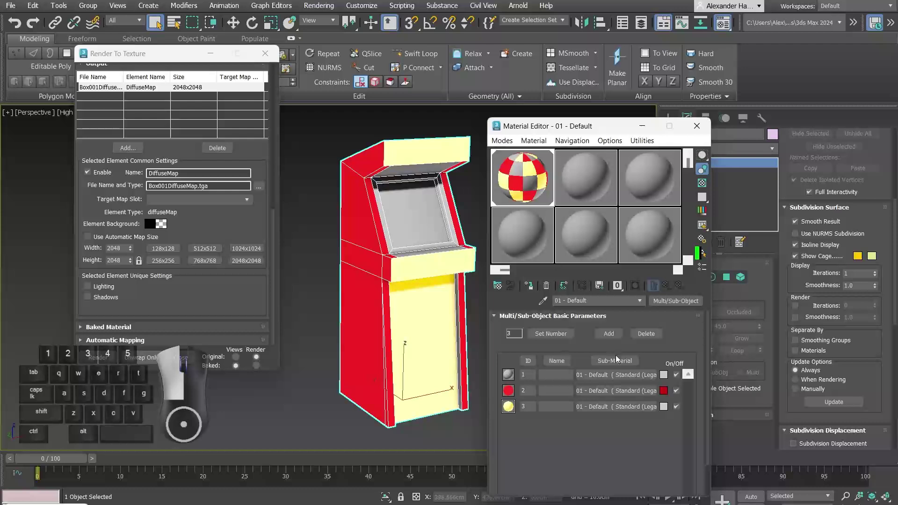
{"action": "left_click", "coordinate": [644, 375]}
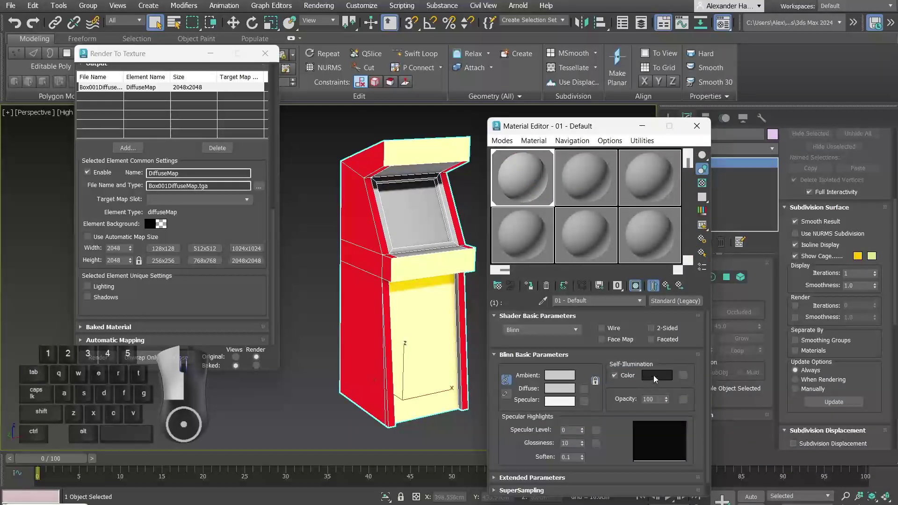
{"action": "left_click", "coordinate": [657, 376]}
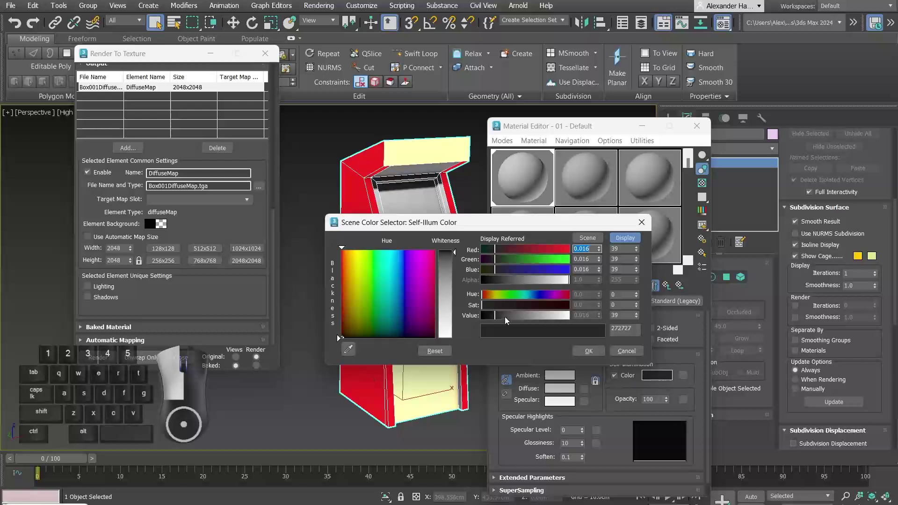
{"action": "left_click_drag", "start_coordinate": [495, 315], "coordinate": [570, 315]}
{"action": "left_click", "coordinate": [590, 352]}
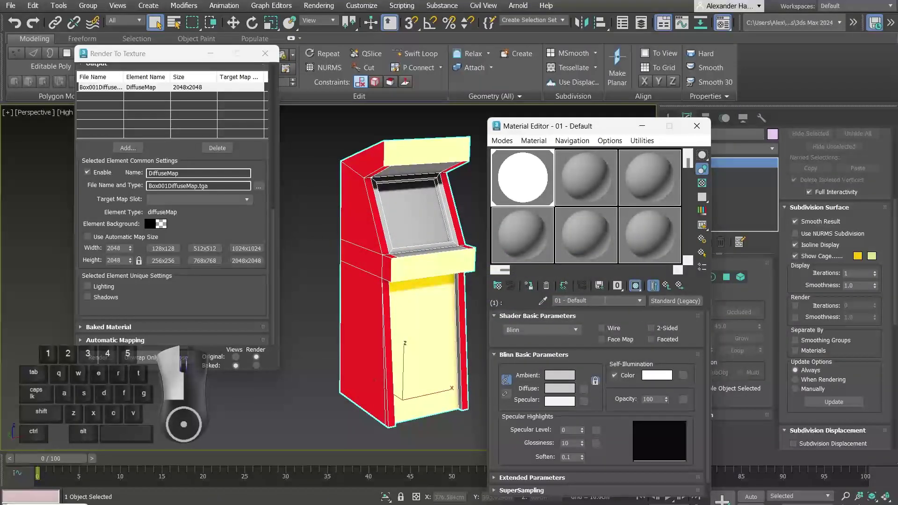
{"action": "left_click", "coordinate": [696, 126]}
- Bake the DiffuseMap again, overwriting the existing file, and move the rendered image beside the cabinet
{"action": "left_click", "coordinate": [97, 357]}
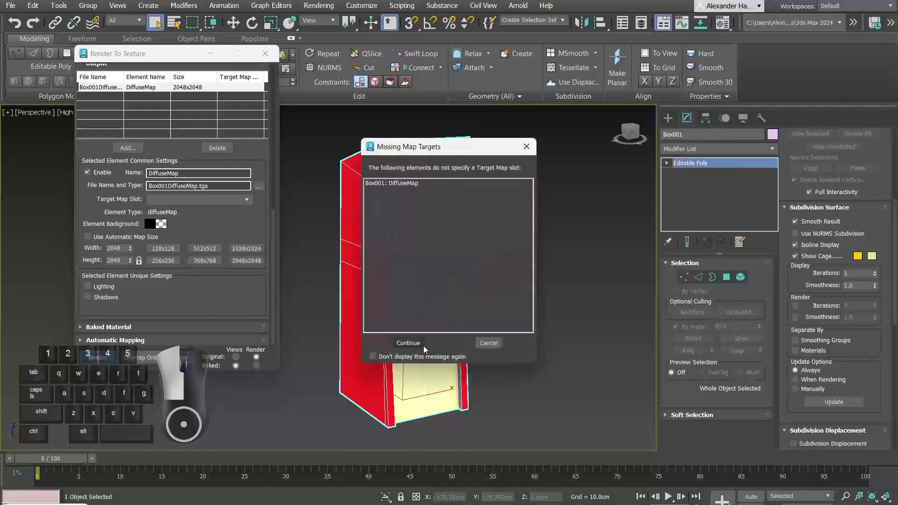
{"action": "left_click", "coordinate": [417, 346]}
{"action": "left_click", "coordinate": [519, 269]}
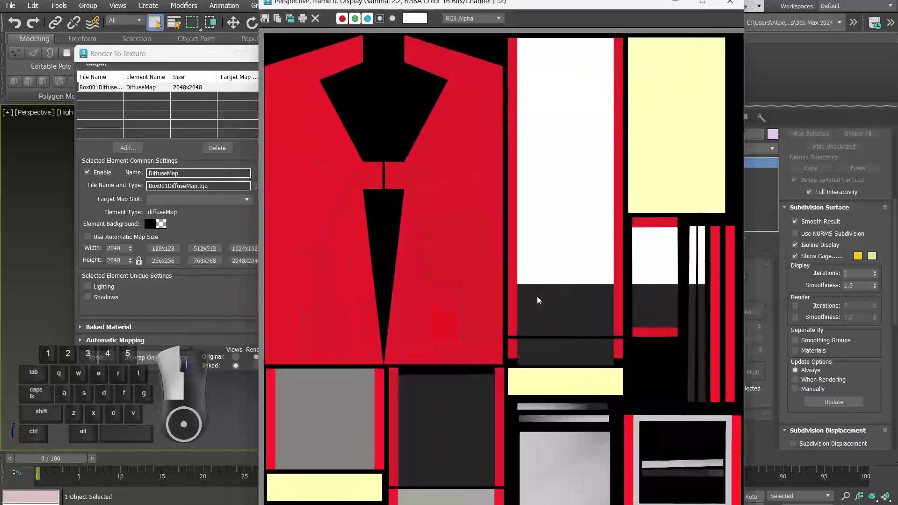
{"action": "left_click_drag", "start_coordinate": [362, 4], "coordinate": [729, 79]}
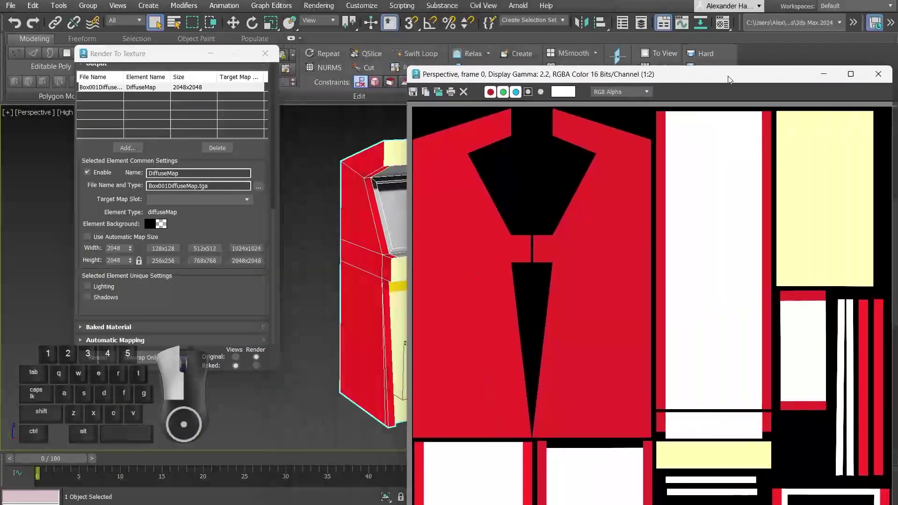
- Open the Material Editor and go back up to the parent Multi/Sub-Object material
{"action": "middle_click_drag", "start_coordinate": [362, 246], "coordinate": [299, 237]}
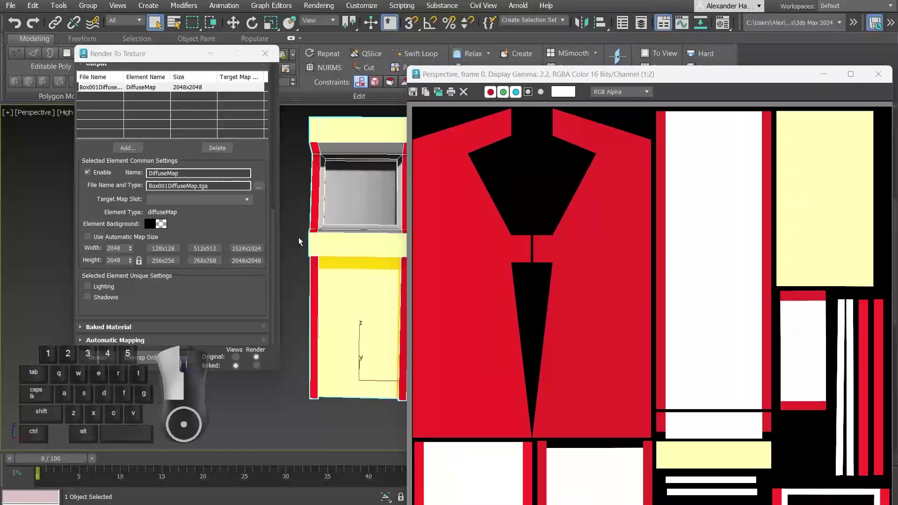
{"action": "key", "text": "m"}
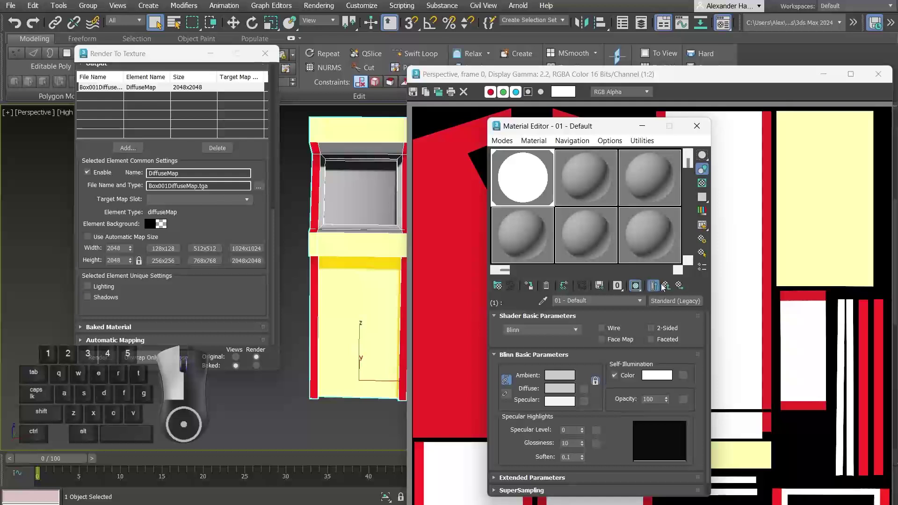
{"action": "left_click", "coordinate": [665, 286]}
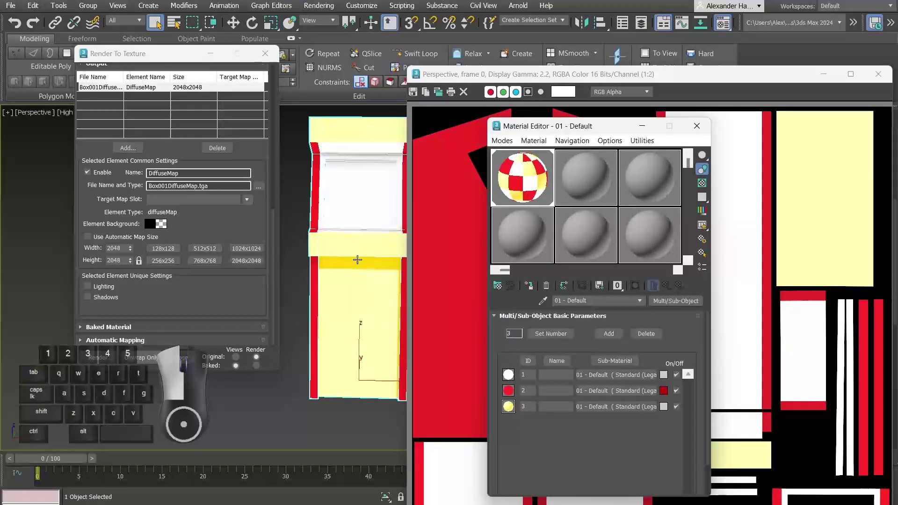
{"action": "middle_click_drag", "start_coordinate": [357, 260], "coordinate": [386, 245]}
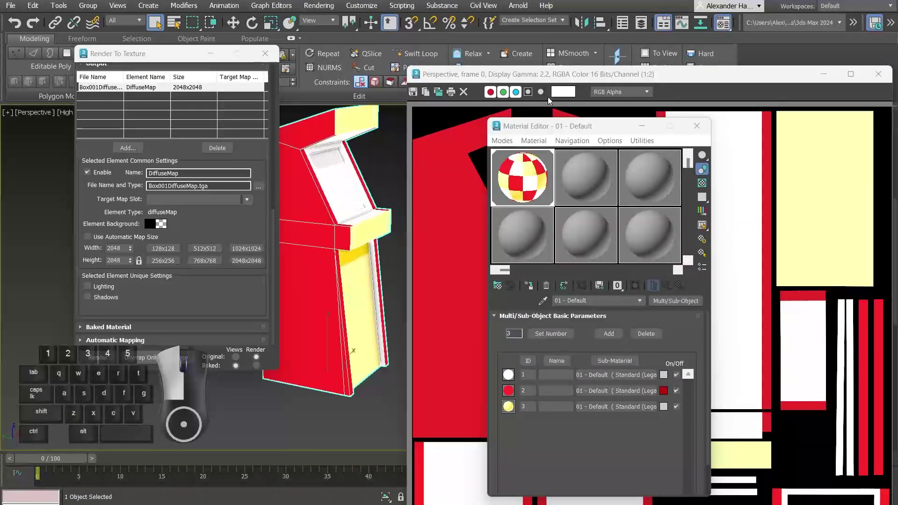
- Move the Material Editor and Render To Texture windows aside to compare the whole cabinet with the baked map
{"action": "left_click_drag", "start_coordinate": [585, 126], "coordinate": [62, 156]}
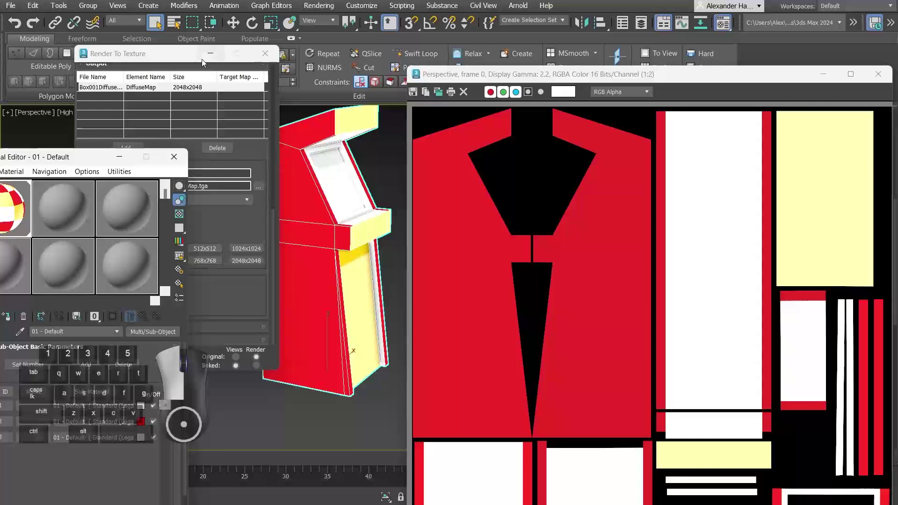
{"action": "left_click_drag", "start_coordinate": [202, 60], "coordinate": [147, 59]}
{"action": "middle_click_drag", "start_coordinate": [328, 262], "coordinate": [344, 290], "text": "alt"}
{"action": "scroll", "coordinate": [712, 391], "scroll_direction": "down", "scroll_amount": 2}
{"action": "scroll", "coordinate": [712, 391], "scroll_direction": "up", "scroll_amount": 1}
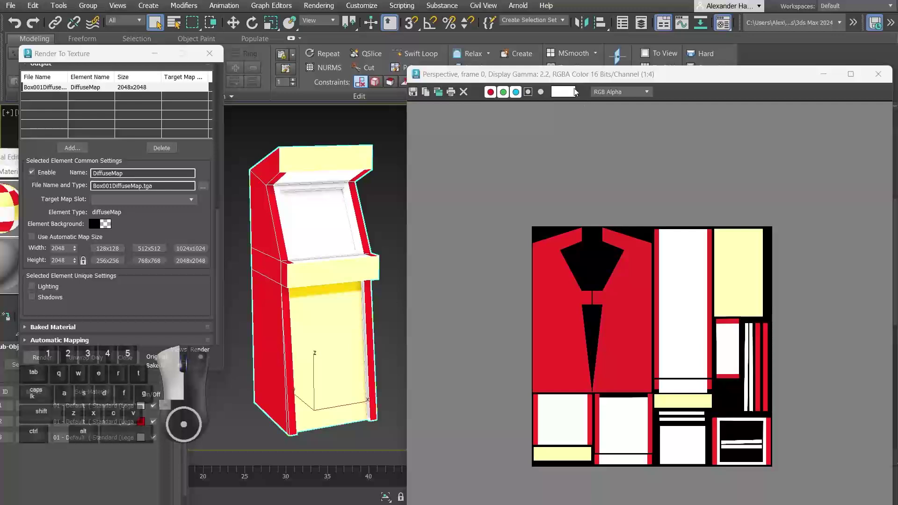
- Save the rendered map to the Desktop as a PNG named Arcade_Tex, using RGB 48 bit with the alpha channel
{"action": "left_click_drag", "start_coordinate": [575, 74], "coordinate": [530, 71]}
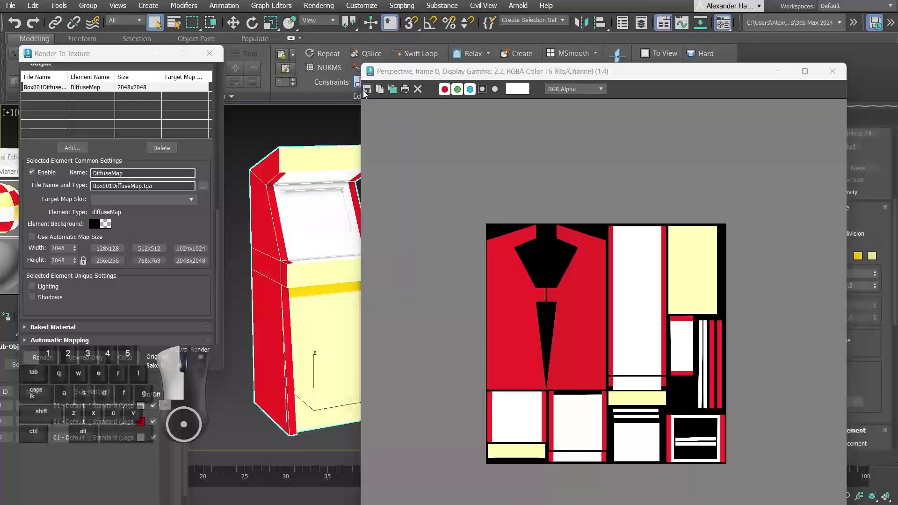
{"action": "left_click", "coordinate": [366, 91]}
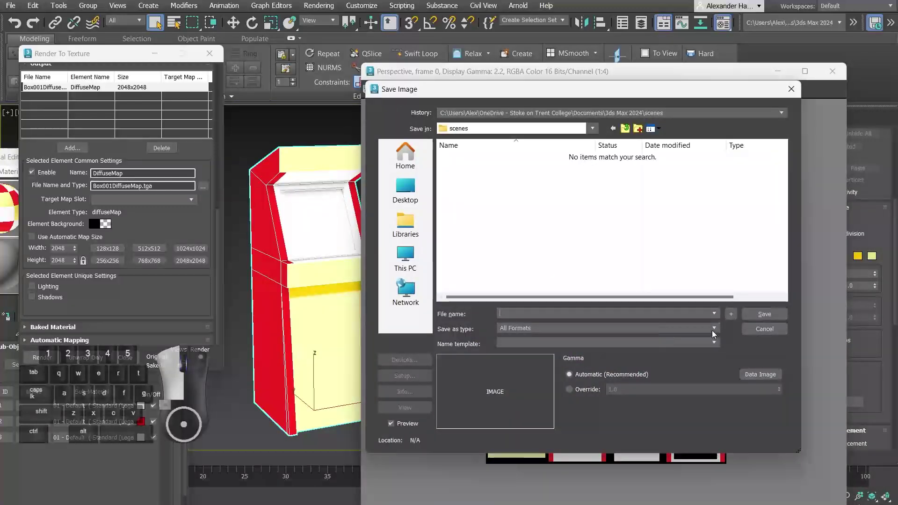
{"action": "left_click", "coordinate": [405, 190]}
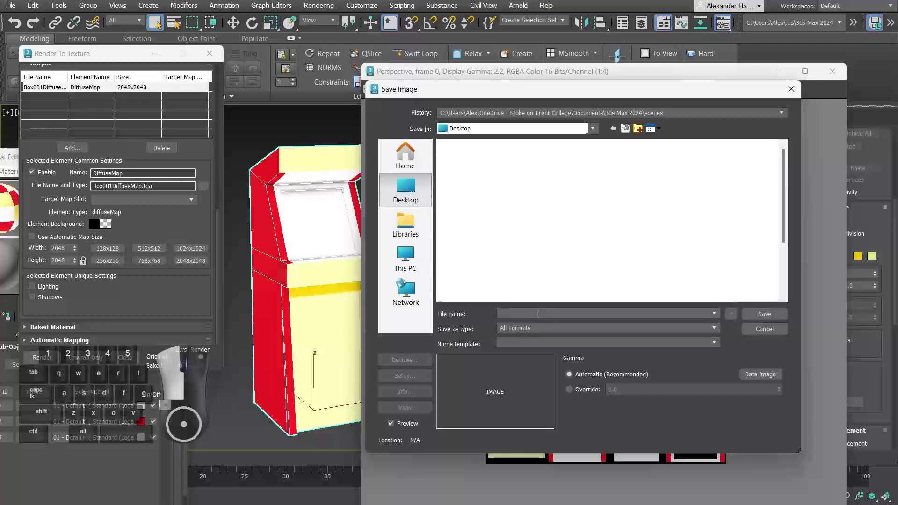
{"action": "left_click", "coordinate": [580, 329]}
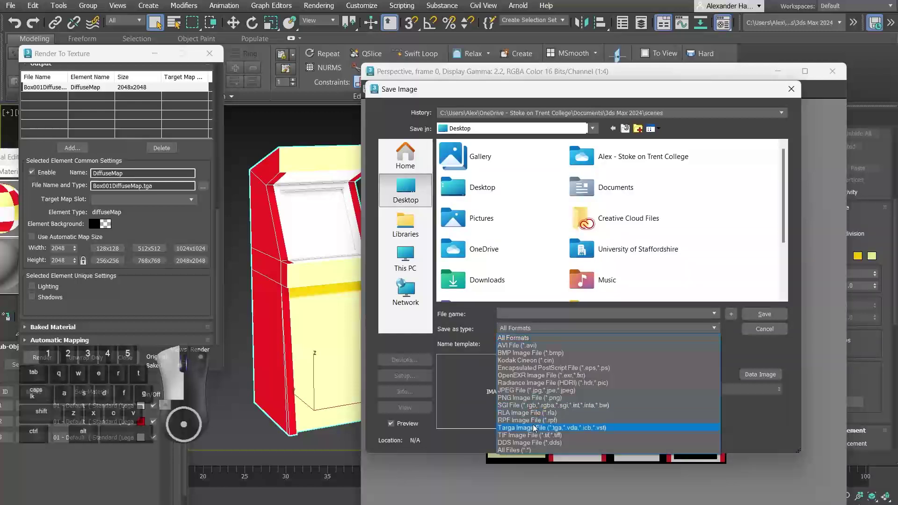
{"action": "left_click", "coordinate": [531, 398]}
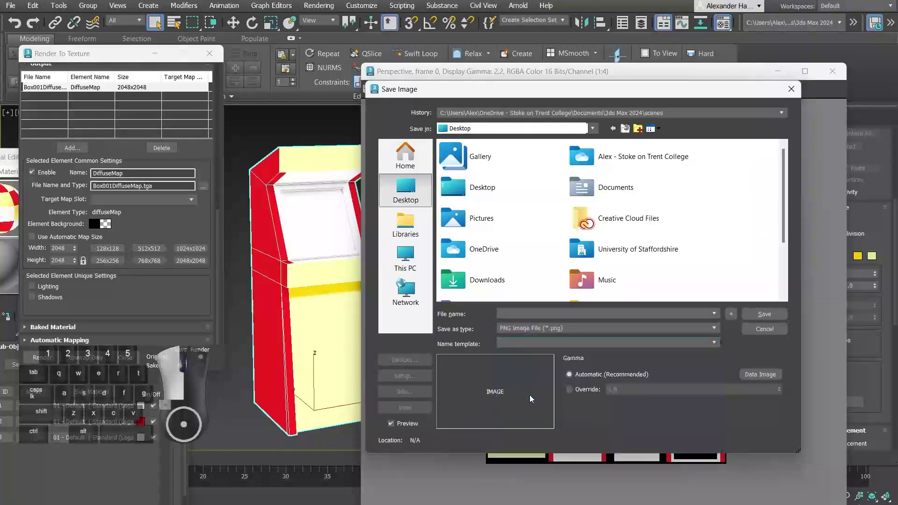
{"action": "left_click", "coordinate": [534, 312]}
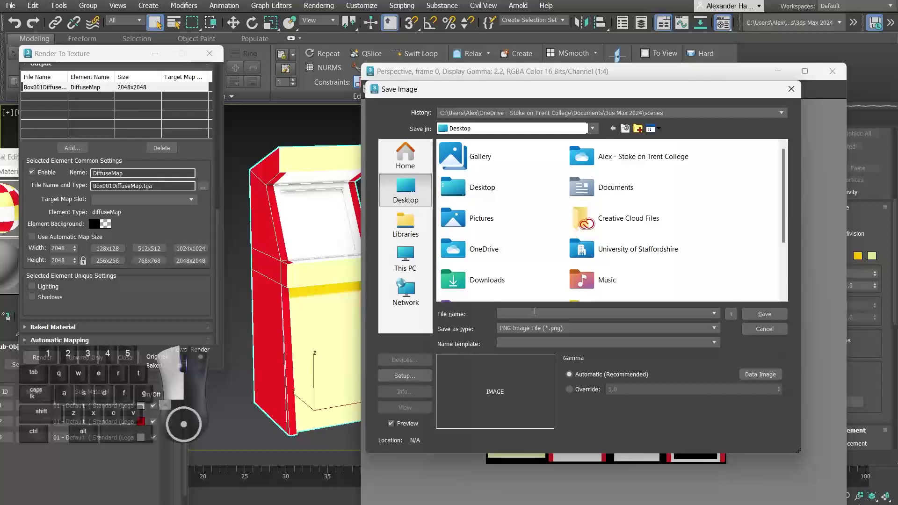
{"action": "type", "text": "Arcade_Tex"}
{"action": "key", "text": "Return"}
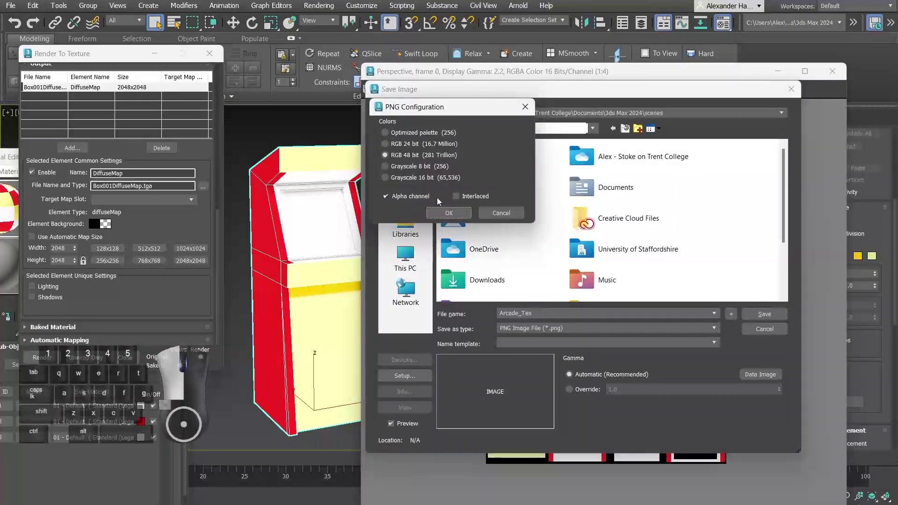
{"action": "left_click", "coordinate": [449, 214]}
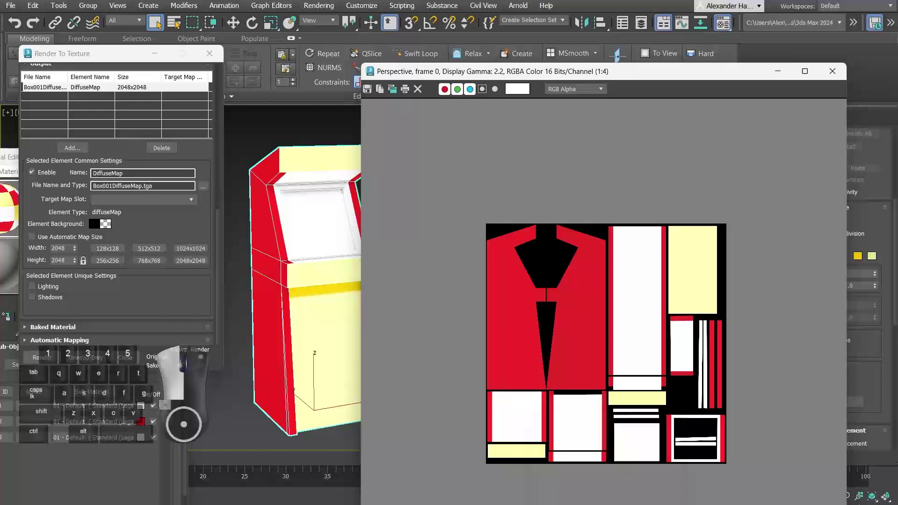
- Switch to Photoshop and open Arcade_Tex.png from the Desktop
{"action": "left_click", "coordinate": [449, 504]}
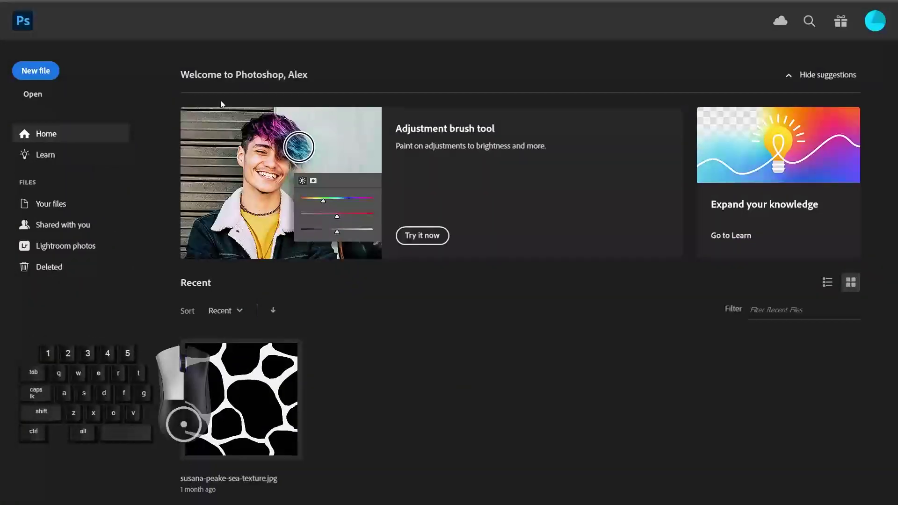
{"action": "left_click", "coordinate": [33, 95]}
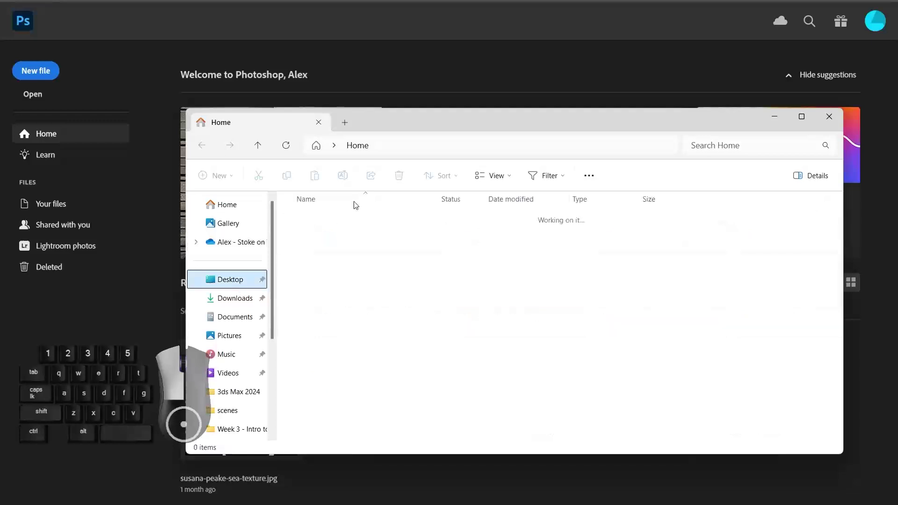
{"action": "left_click_drag", "start_coordinate": [422, 119], "coordinate": [654, 141]}
{"action": "left_click_drag", "start_coordinate": [514, 244], "coordinate": [367, 342]}
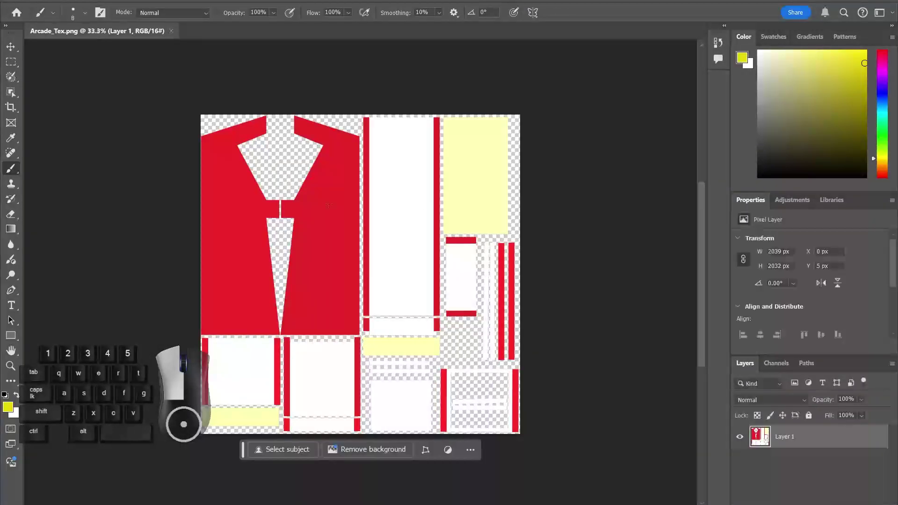
- Add a new layer beneath Layer 1 and fill it with black using the Paint Bucket tool
{"action": "key", "text": "ctrl+shift+alt+n"}
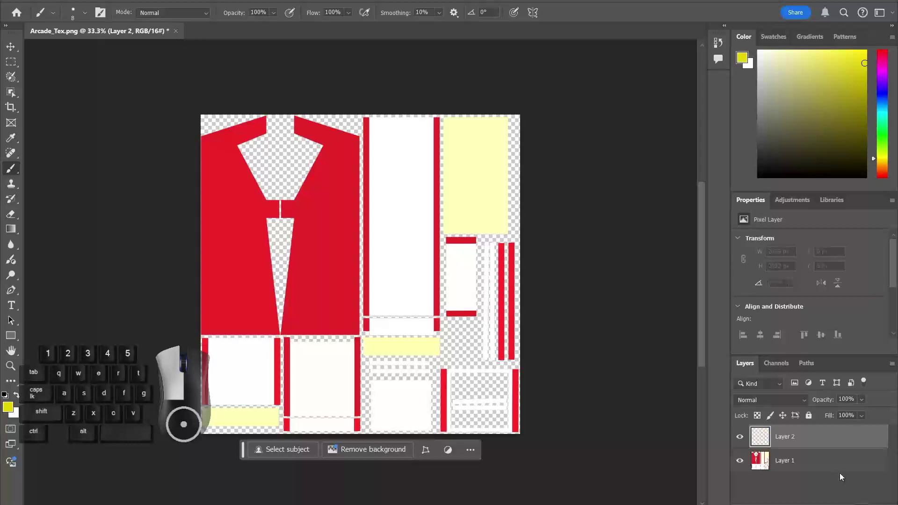
{"action": "left_click_drag", "start_coordinate": [807, 440], "coordinate": [807, 473]}
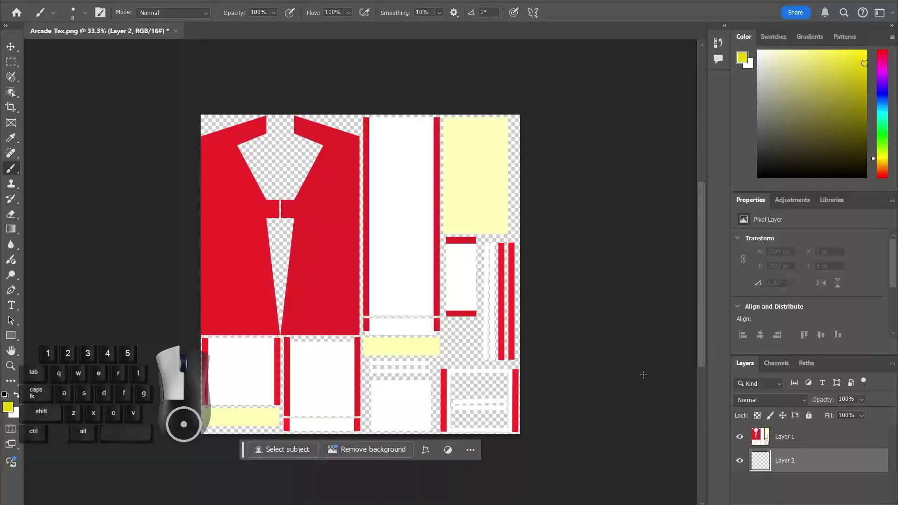
{"action": "left_click", "coordinate": [11, 229]}
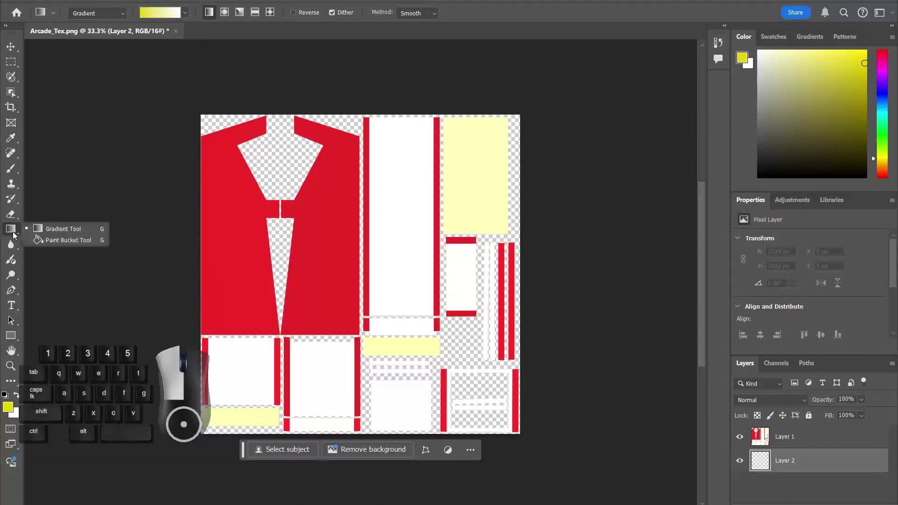
{"action": "key", "text": "d"}
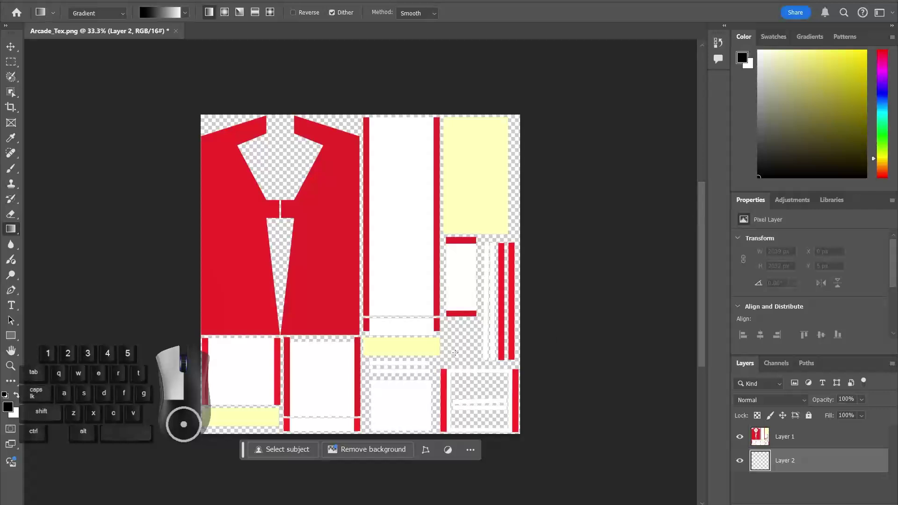
{"action": "right_click", "coordinate": [11, 229]}
{"action": "left_click", "coordinate": [50, 241]}
{"action": "left_click", "coordinate": [466, 347]}
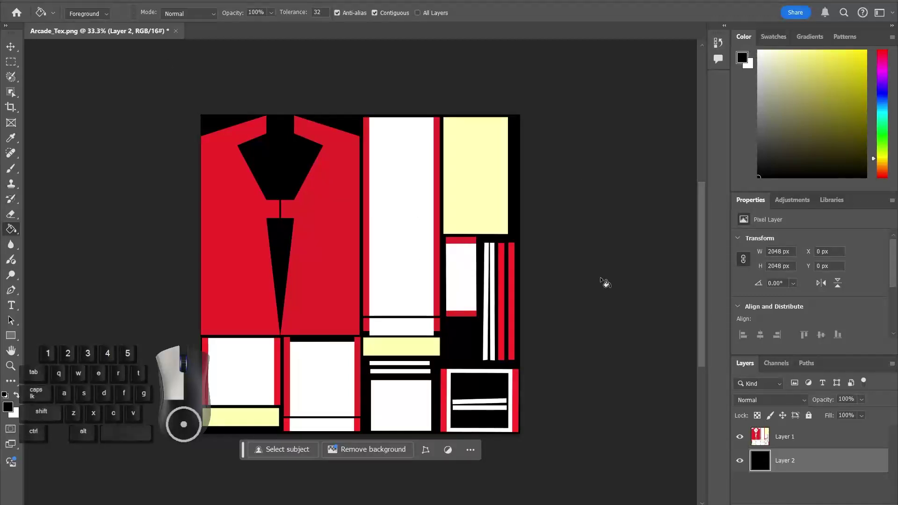
- Select both large red side panels on Layer 1 with the Magic Wand tool
{"action": "left_click", "coordinate": [803, 440]}
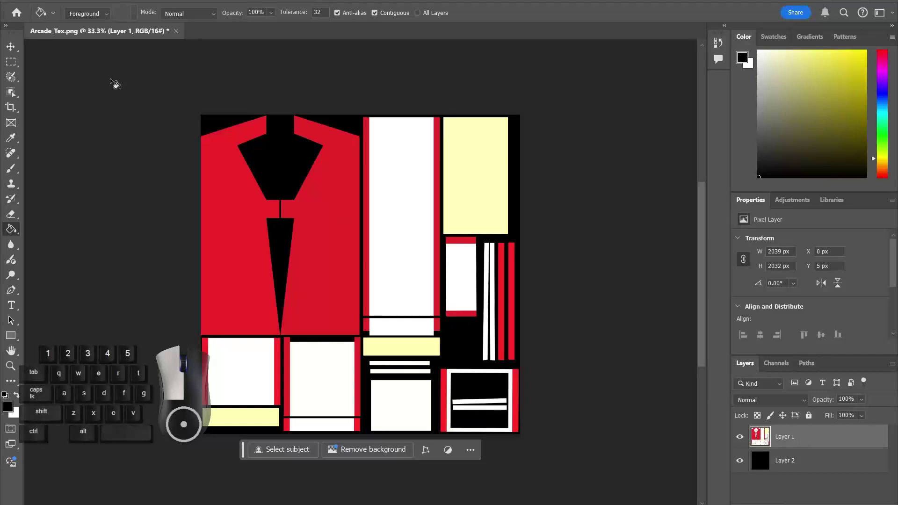
{"action": "left_click", "coordinate": [11, 76]}
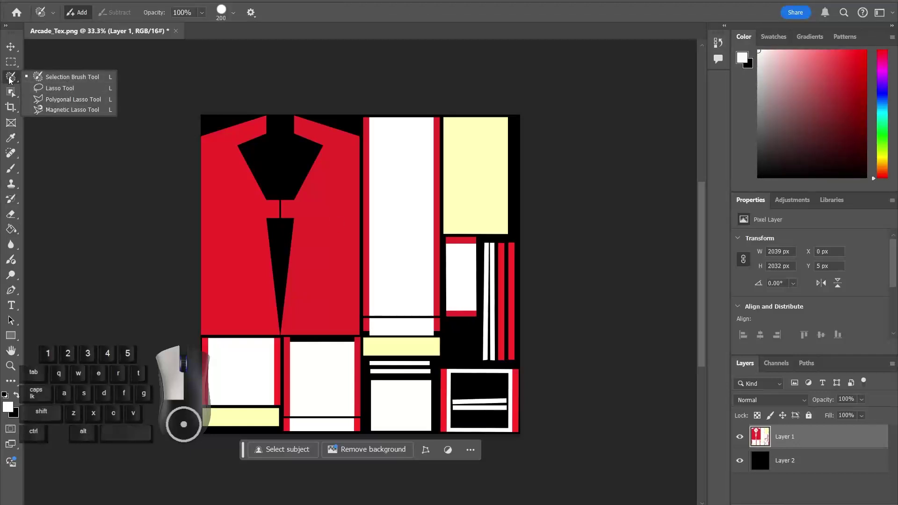
{"action": "left_click", "coordinate": [12, 92]}
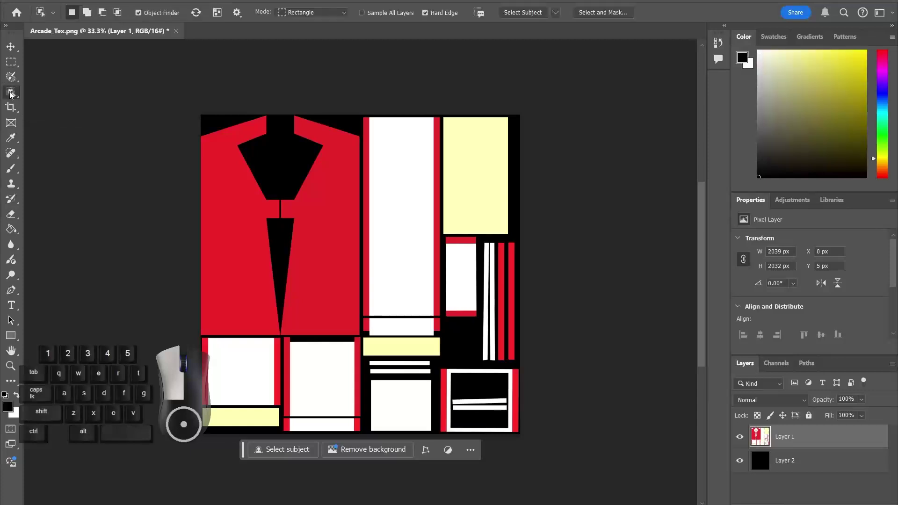
{"action": "left_click", "coordinate": [47, 115]}
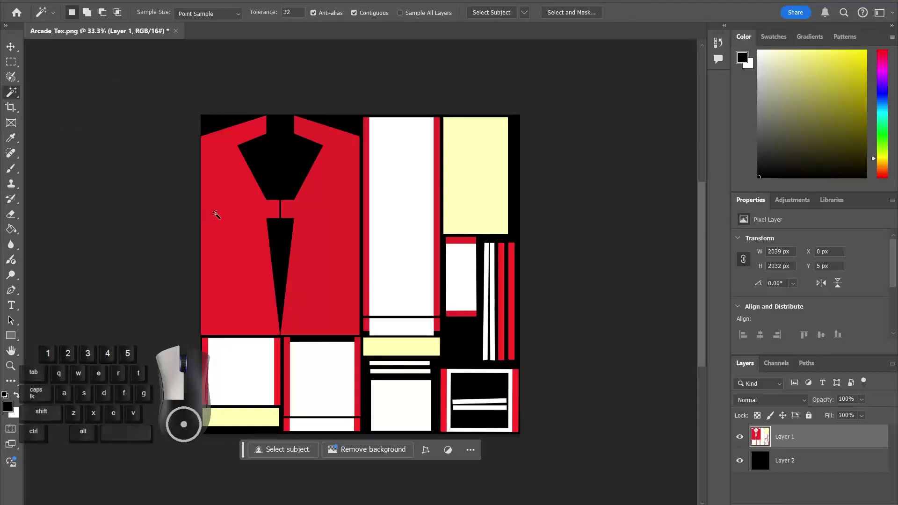
{"action": "left_click", "coordinate": [228, 220]}
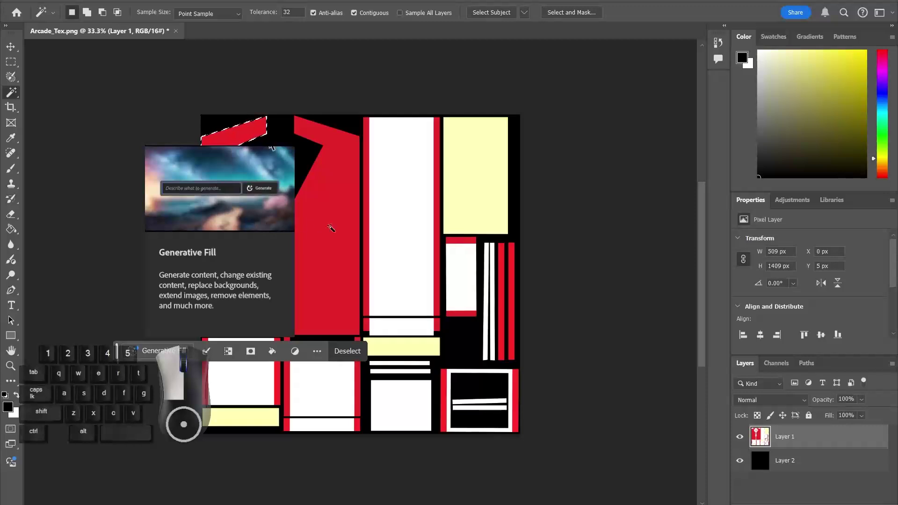
{"action": "left_click", "coordinate": [330, 229], "text": "shift"}
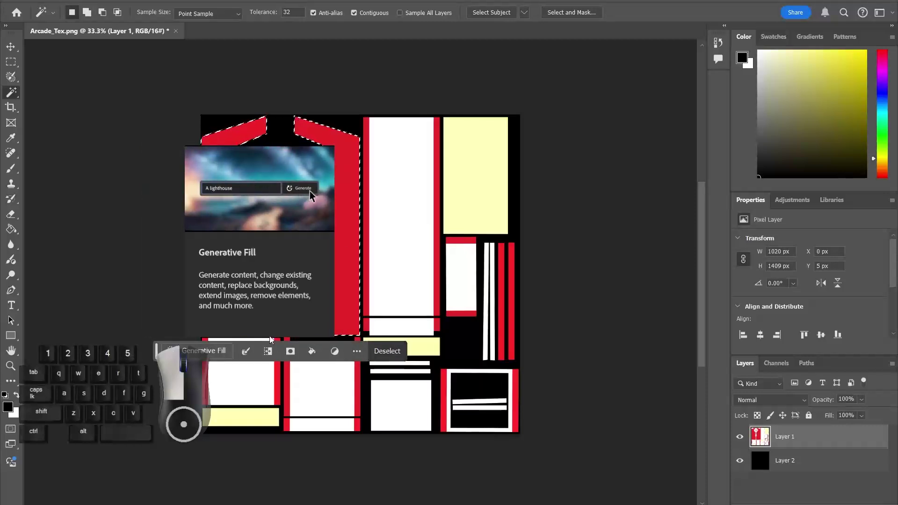
- Hide the contextual task bar and add the smaller red strips across the map to the selection
{"action": "left_click", "coordinate": [357, 351]}
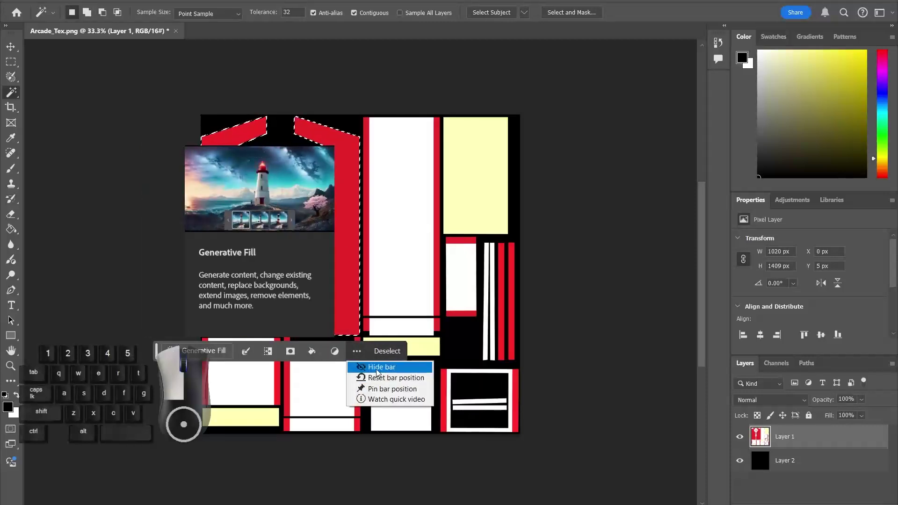
{"action": "left_click", "coordinate": [377, 368]}
{"action": "left_click", "coordinate": [367, 241], "text": "shift"}
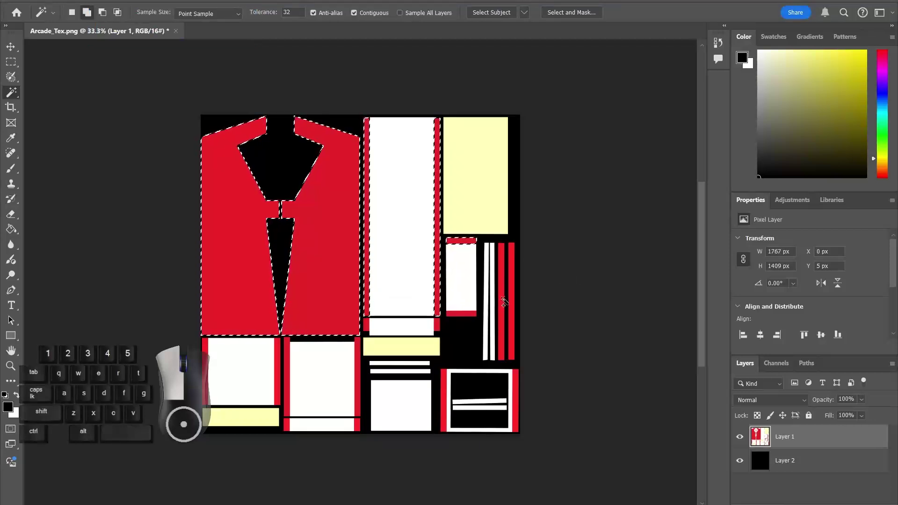
{"action": "left_click", "coordinate": [468, 320], "text": "shift"}
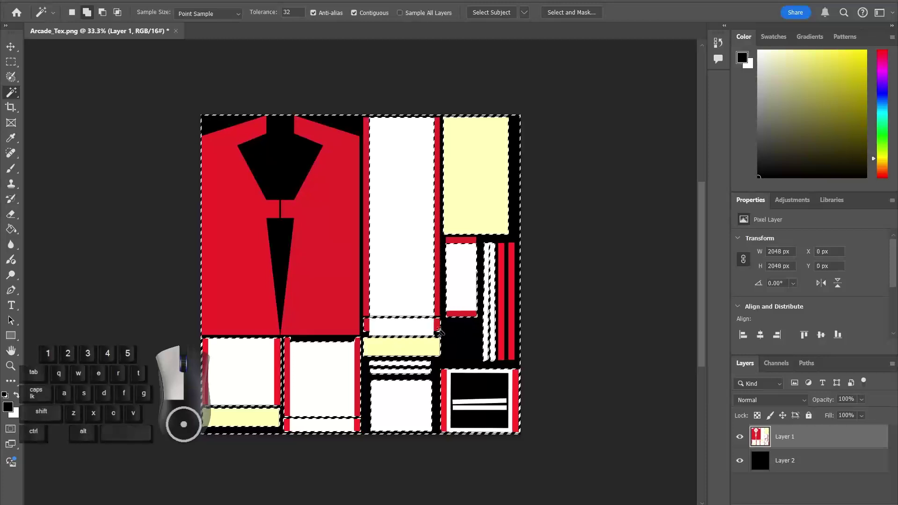
{"action": "key", "text": "ctrl+z"}
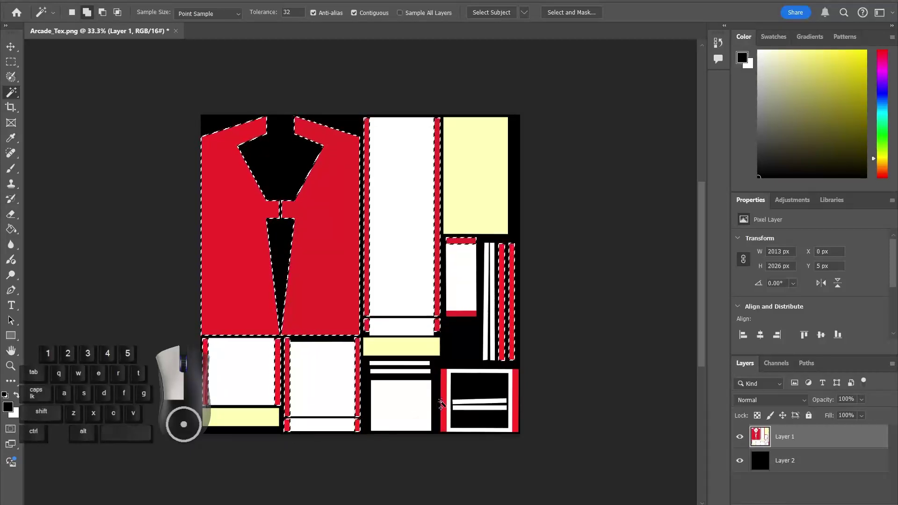
{"action": "left_click", "coordinate": [443, 403], "text": "shift"}
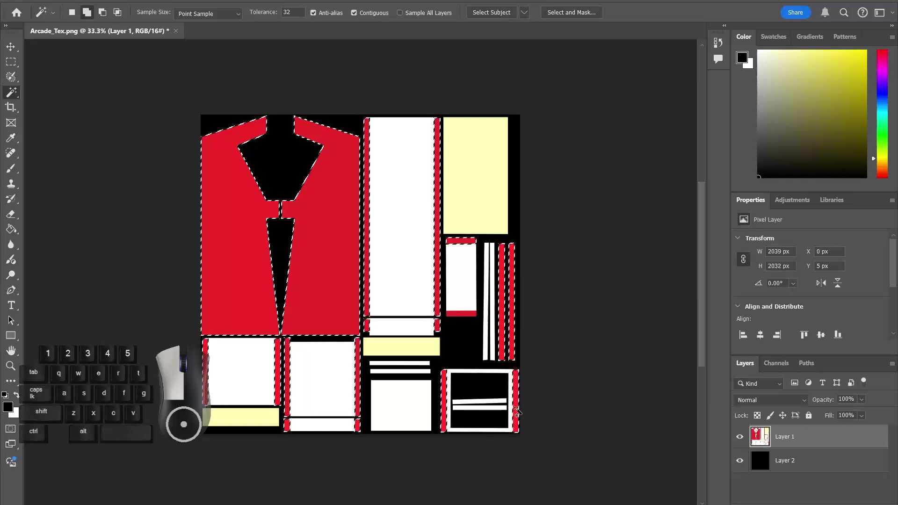
- Recolour the selected red areas to mustard yellow with a Hue/Saturation adjustment and clear the selection
{"action": "left_click", "coordinate": [69, 1]}
{"action": "mouse_move", "coordinate": [86, 23]}
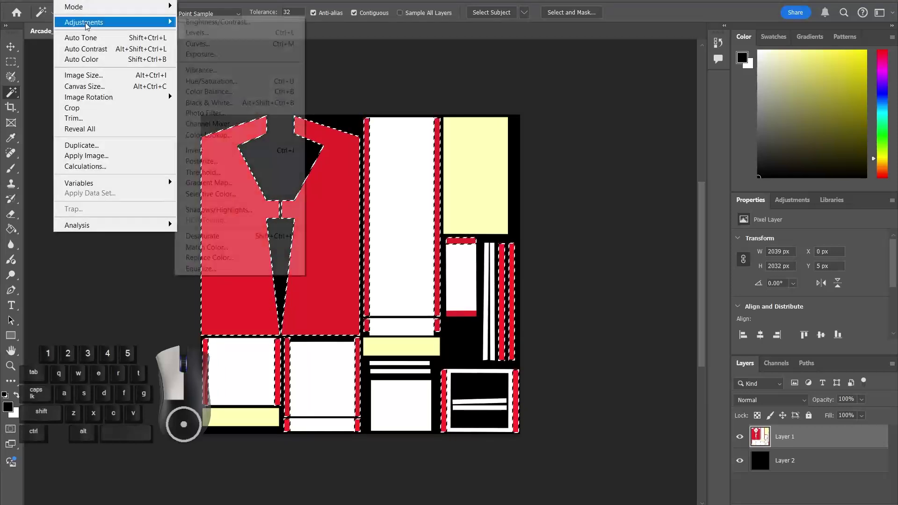
{"action": "left_click", "coordinate": [215, 81]}
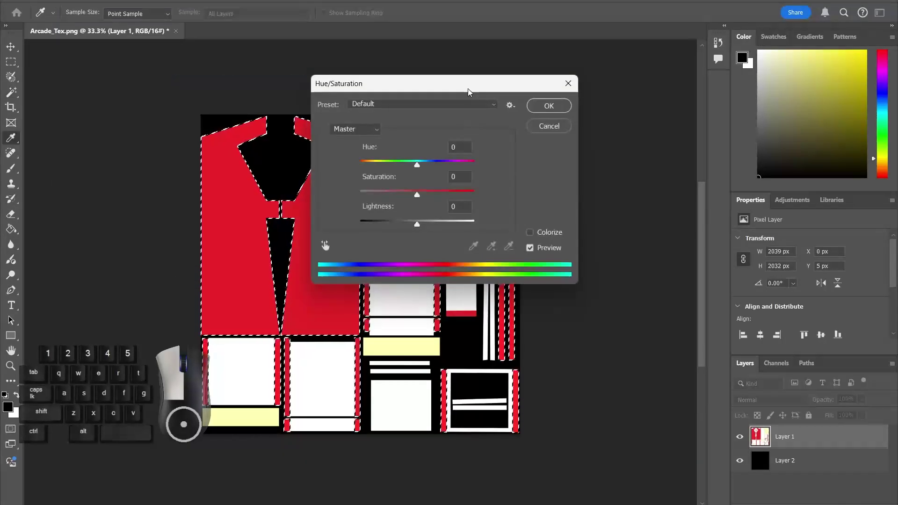
{"action": "left_click_drag", "start_coordinate": [469, 92], "coordinate": [618, 99]}
{"action": "mouse_move", "coordinate": [566, 172]}
{"action": "left_mouse_down"}
{"action": "mouse_move", "coordinate": [601, 168]}
{"action": "mouse_move", "coordinate": [551, 171]}
{"action": "left_mouse_up"}
{"action": "left_click_drag", "start_coordinate": [565, 201], "coordinate": [593, 176]}
{"action": "left_click_drag", "start_coordinate": [537, 201], "coordinate": [557, 202]}
{"action": "left_click", "coordinate": [697, 113]}
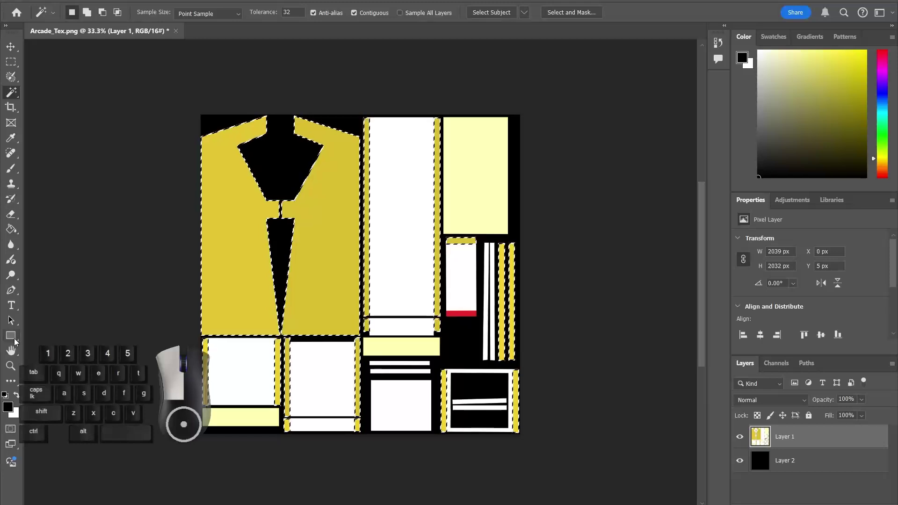
{"action": "key", "text": "ctrl+d"}
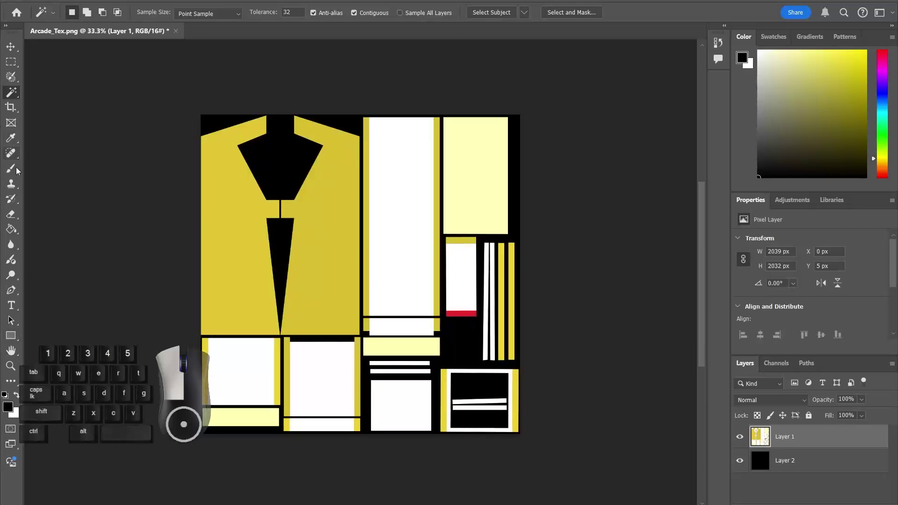
- Sample the mustard yellow from the side panel and fill the remaining red strip with it using the Paint Bucket tool
{"action": "key", "text": "i"}
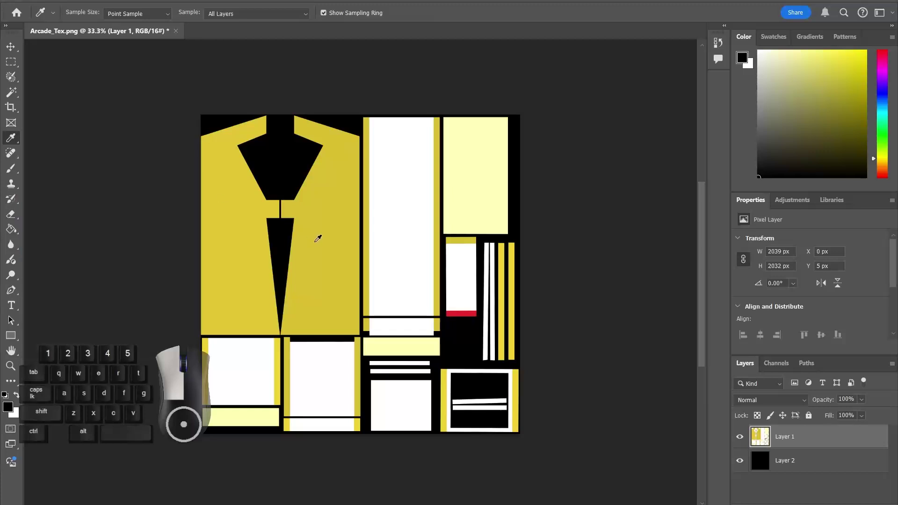
{"action": "left_click", "coordinate": [329, 239]}
{"action": "key", "text": "g"}
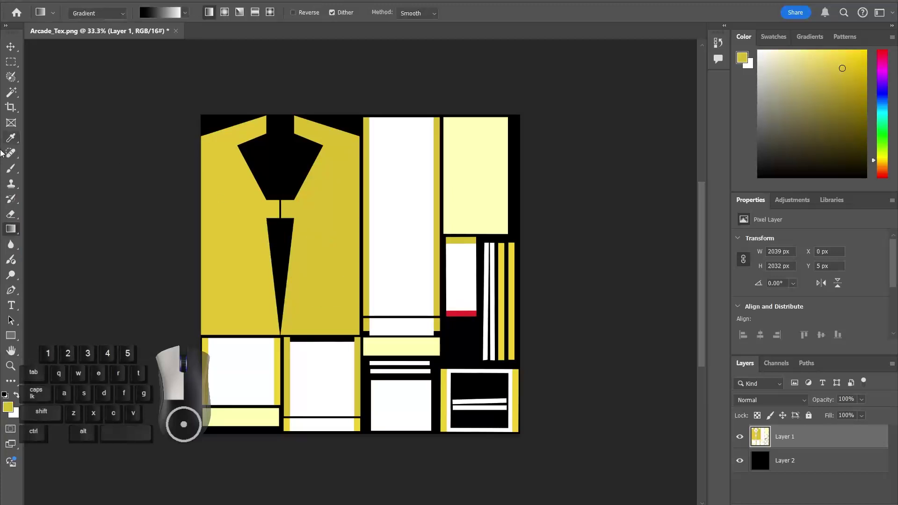
{"action": "right_click", "coordinate": [12, 232]}
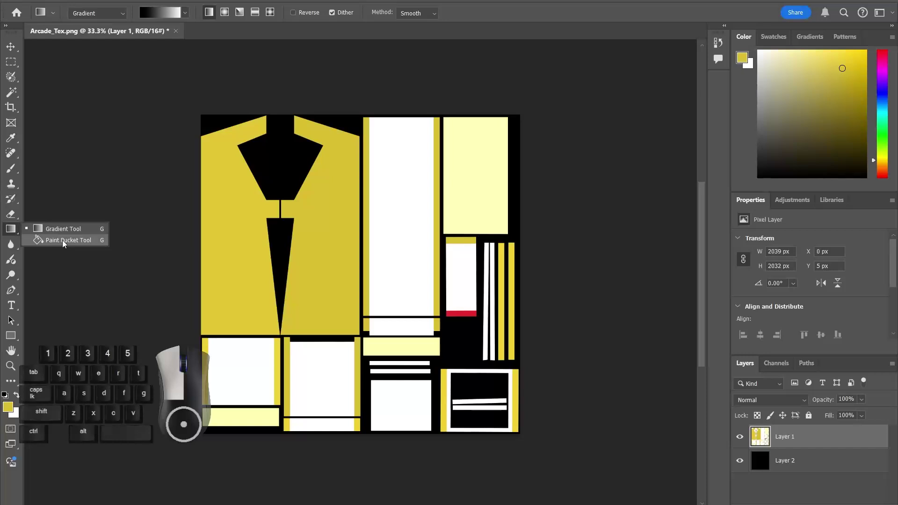
{"action": "left_click", "coordinate": [64, 241]}
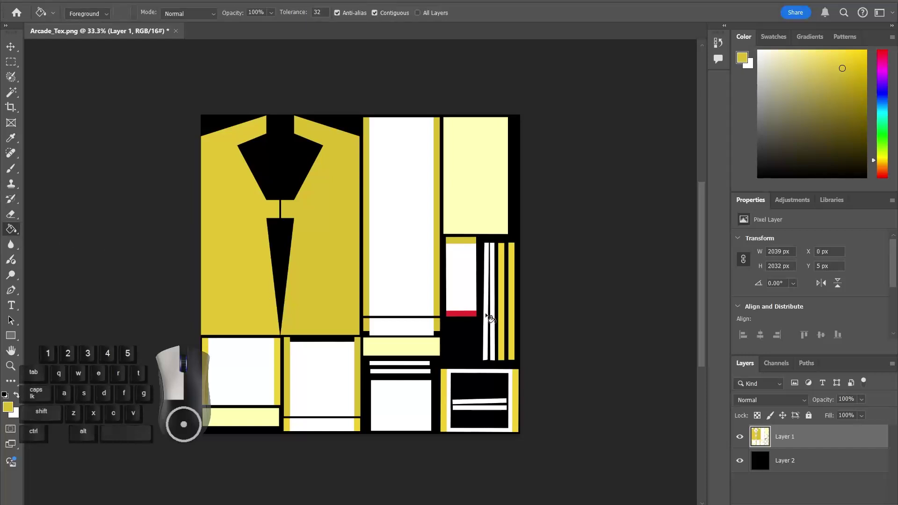
{"action": "left_click", "coordinate": [463, 314]}
- Set the foreground colour to dark navy blue and fill the large white panels in the middle and lower parts of the map
{"action": "left_click", "coordinate": [887, 54]}
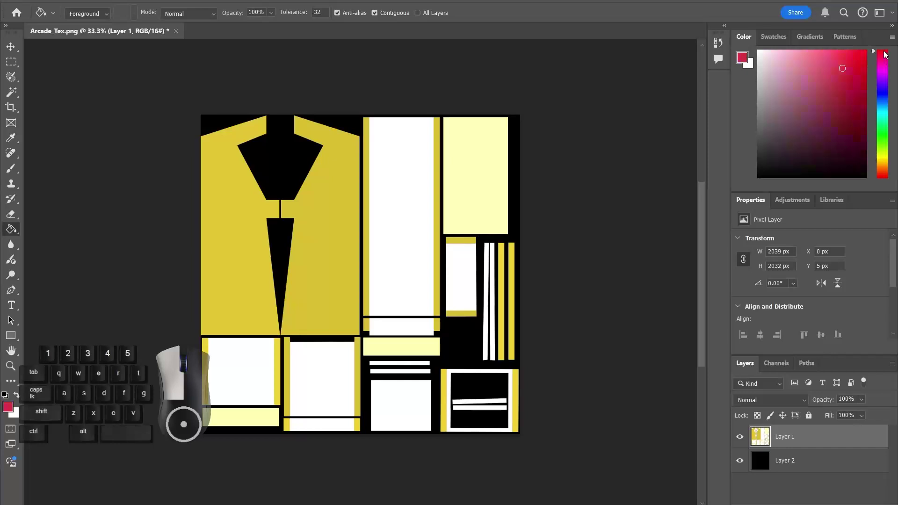
{"action": "left_click", "coordinate": [885, 91]}
{"action": "left_click_drag", "start_coordinate": [862, 86], "coordinate": [866, 110]}
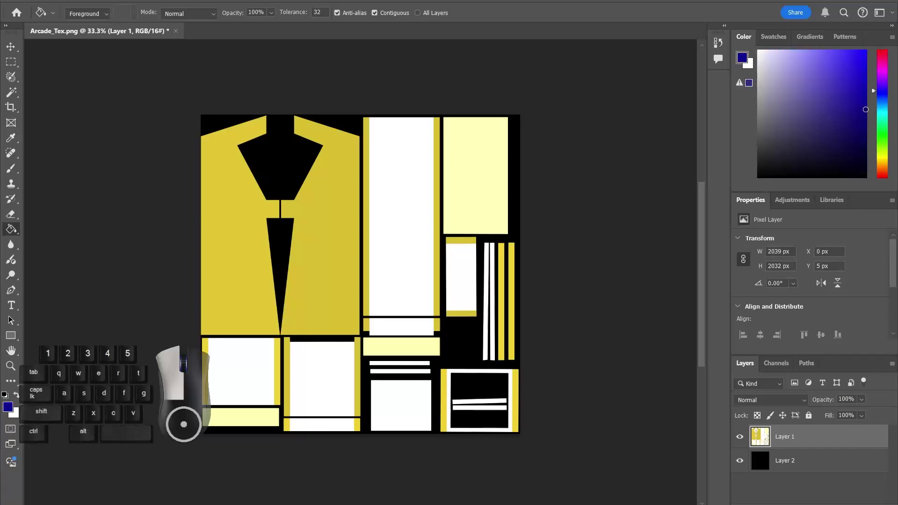
{"action": "left_click", "coordinate": [414, 249]}
{"action": "left_click", "coordinate": [419, 326]}
{"action": "left_click", "coordinate": [346, 378]}
{"action": "left_click", "coordinate": [253, 378]}
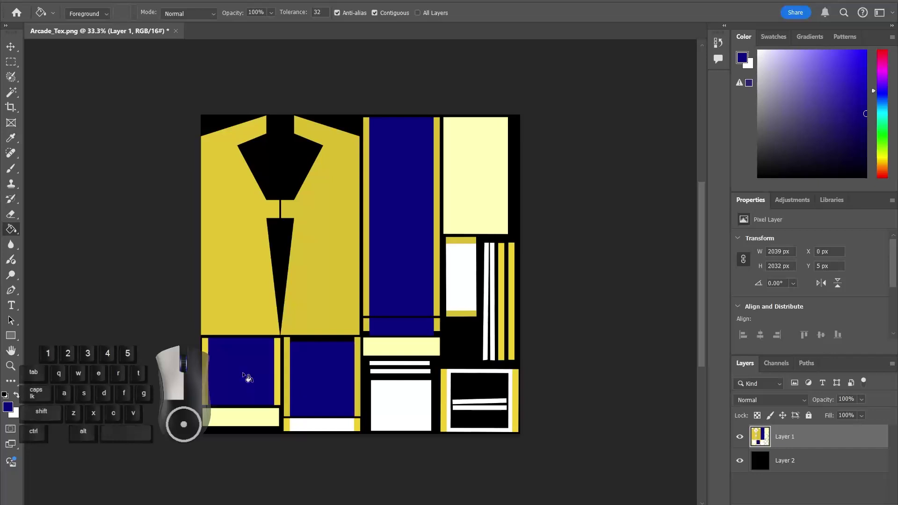
{"action": "left_click", "coordinate": [322, 426]}
{"action": "left_click", "coordinate": [389, 425]}
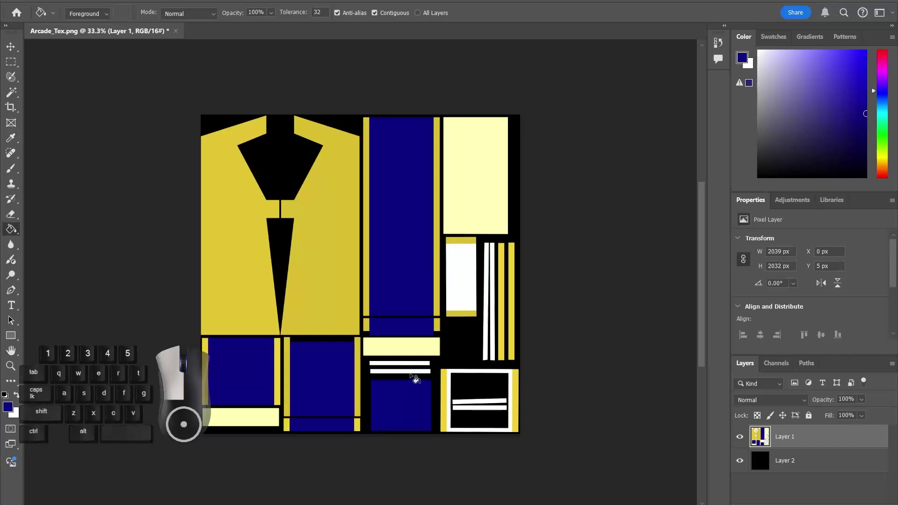
- Fill the thin horizontal white strips, the lower-right frame and the white panel above it with navy blue
{"action": "left_click", "coordinate": [416, 372]}
{"action": "key", "text": "ctrl+z"}
{"action": "left_click", "coordinate": [419, 371]}
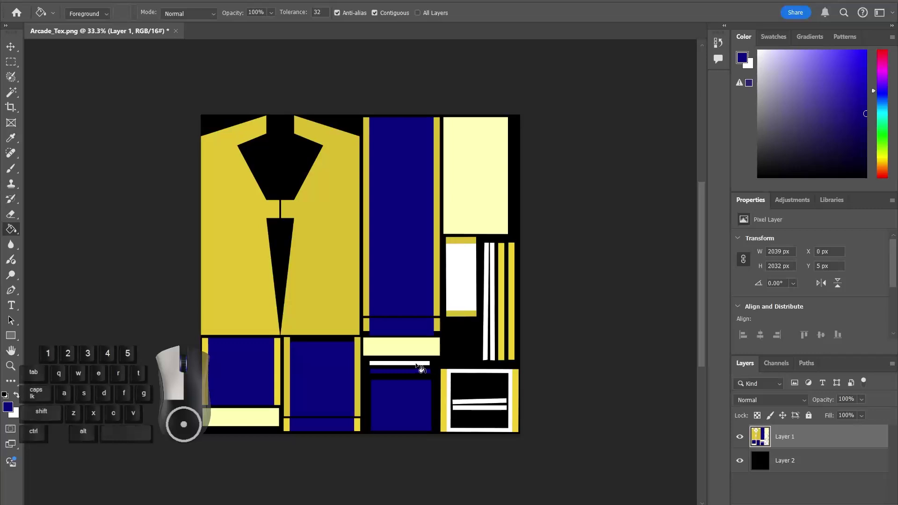
{"action": "left_click", "coordinate": [416, 363]}
{"action": "left_click", "coordinate": [449, 404]}
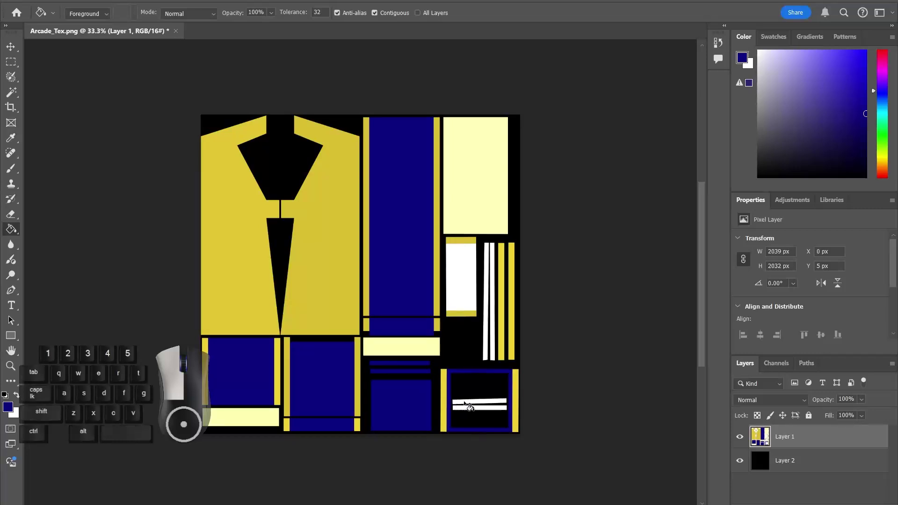
{"action": "left_click", "coordinate": [465, 402]}
{"action": "left_click", "coordinate": [469, 408]}
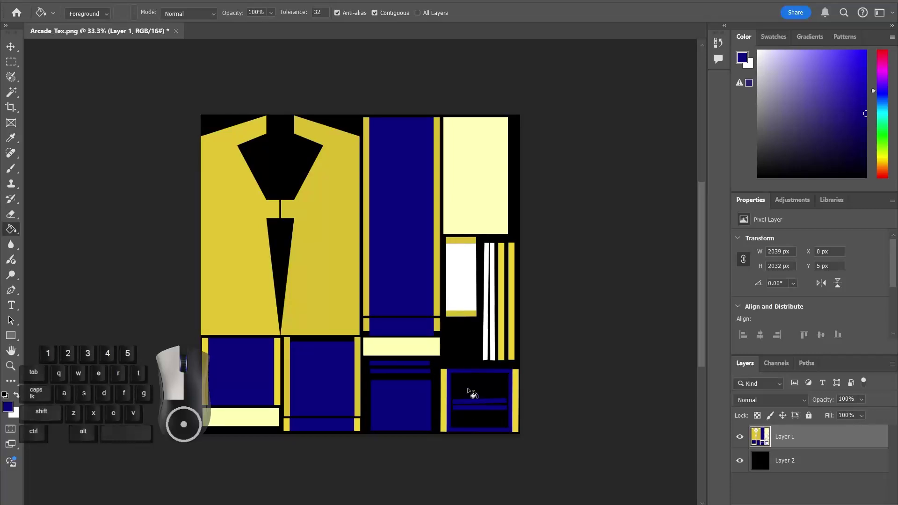
{"action": "left_click", "coordinate": [469, 290]}
- Add a new layer above Layer 1 and draw a rectangular selection of about 1040 x 1426 px around both side panels
{"action": "key", "text": "ctrl+shift+alt+n"}
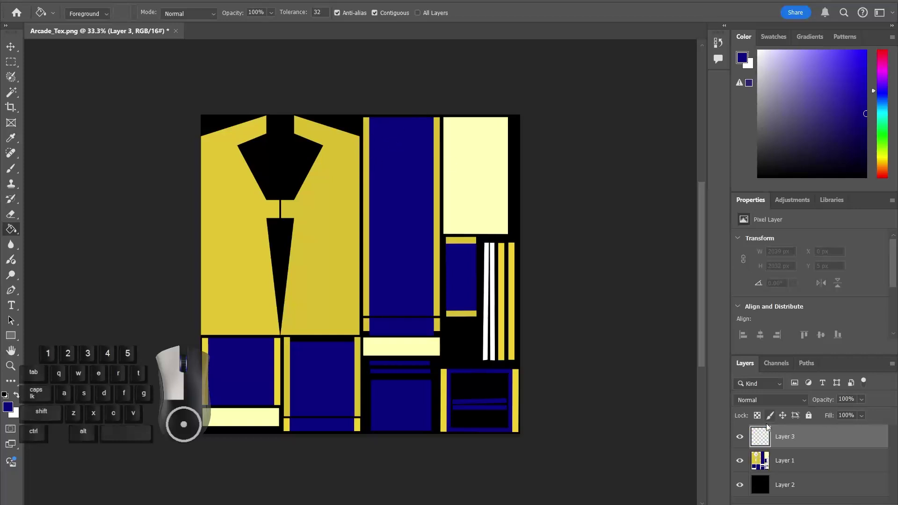
{"action": "left_click", "coordinate": [11, 62]}
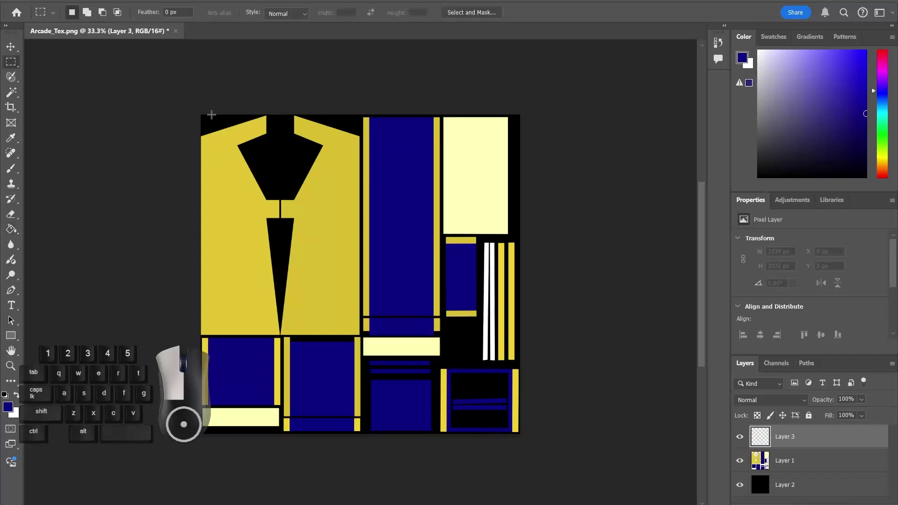
{"action": "left_click_drag", "start_coordinate": [194, 105], "coordinate": [363, 336]}
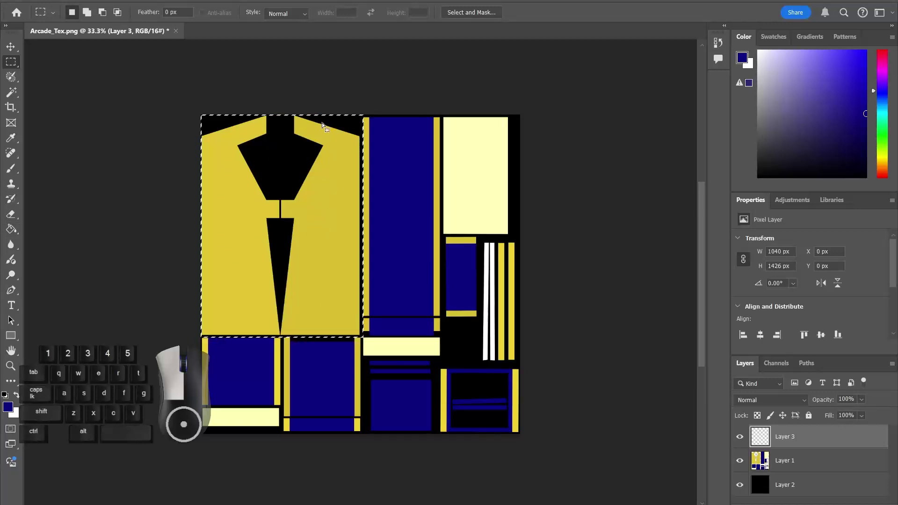
- Set the background colour to bright red and draw a vertical linear gradient down the selected side panel area
{"action": "left_click", "coordinate": [11, 229]}
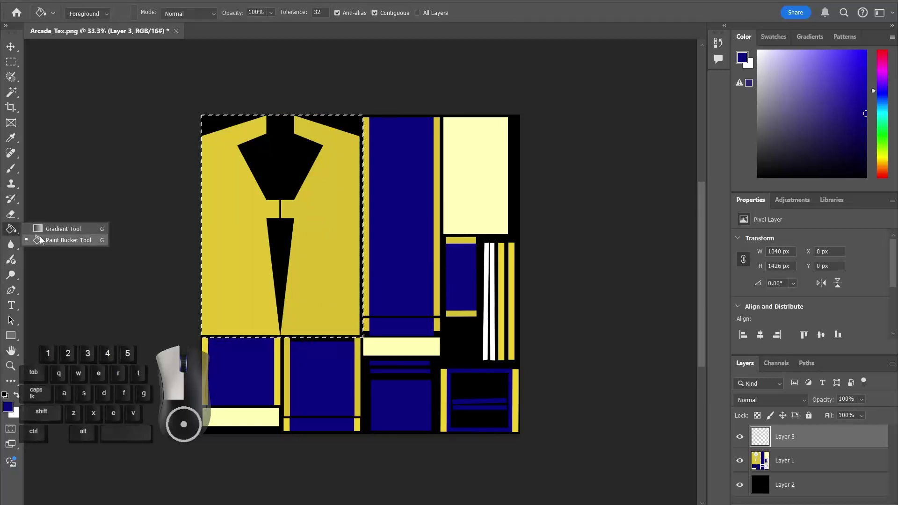
{"action": "left_click", "coordinate": [52, 228]}
{"action": "left_click", "coordinate": [749, 62]}
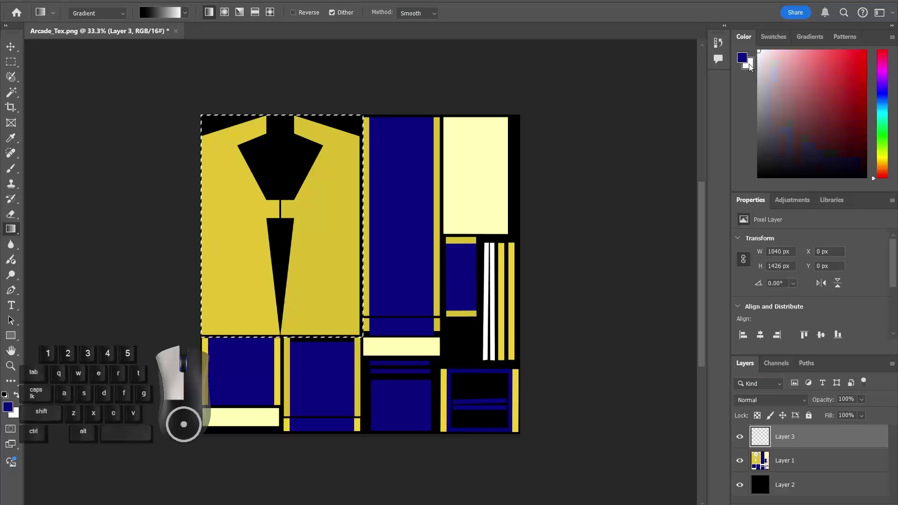
{"action": "left_click_drag", "start_coordinate": [842, 71], "coordinate": [873, 56]}
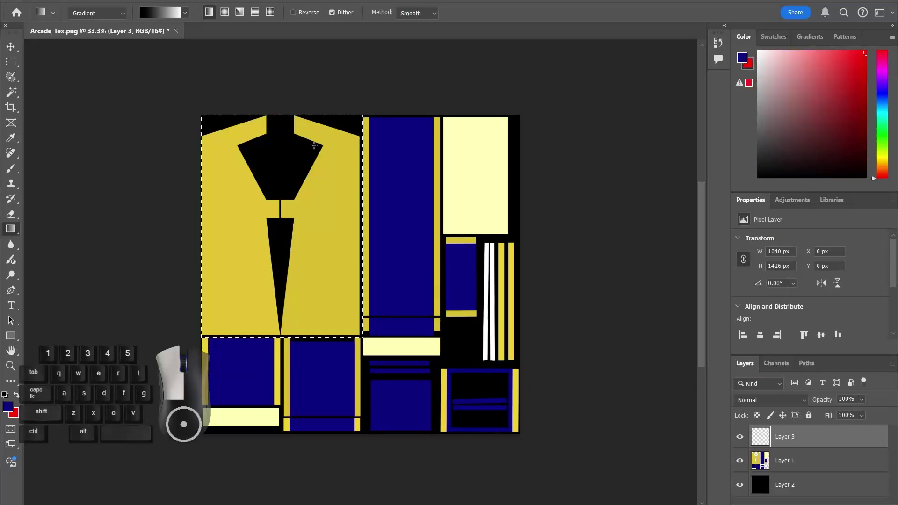
{"action": "left_click_drag", "start_coordinate": [286, 118], "coordinate": [285, 300]}
- Apply the blue-to-red Basics gradient preset, extend its end to the side panels' lower edge and shift its midpoint slightly down
{"action": "left_click", "coordinate": [186, 14]}
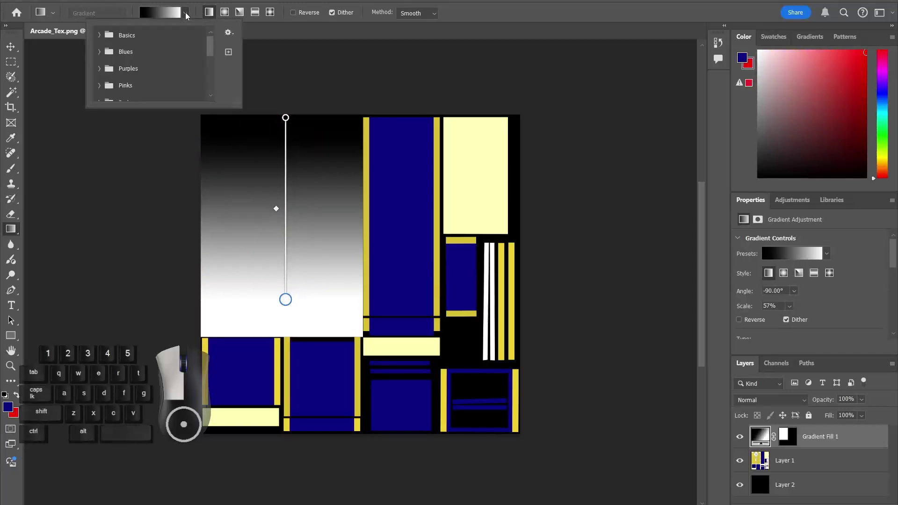
{"action": "left_click", "coordinate": [100, 35]}
{"action": "left_click", "coordinate": [115, 57]}
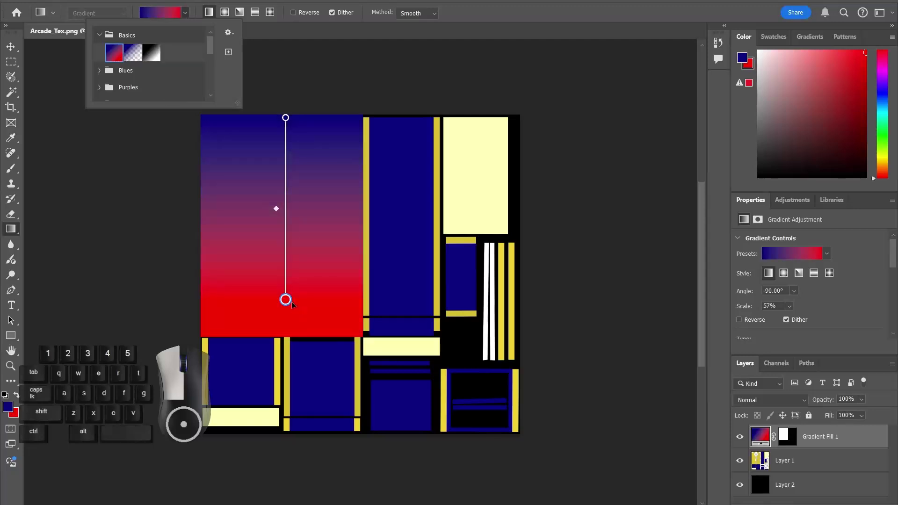
{"action": "left_click_drag", "start_coordinate": [287, 301], "coordinate": [286, 341]}
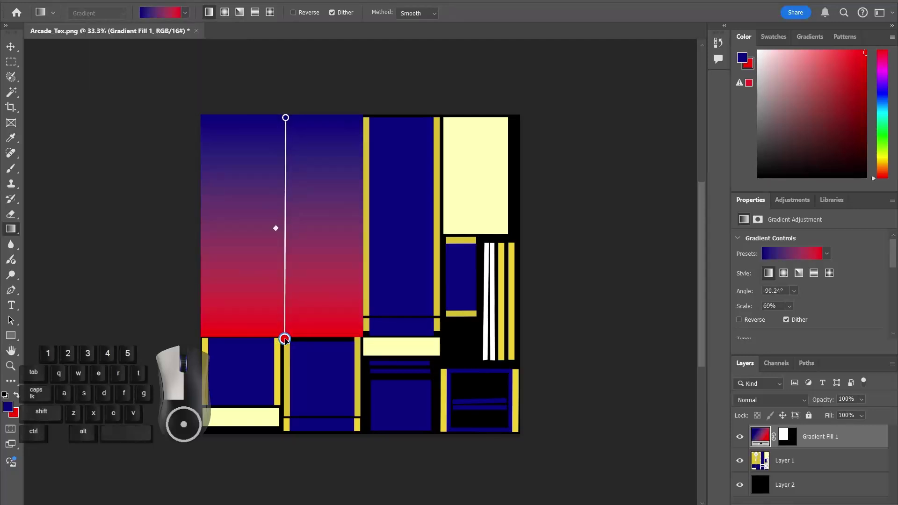
{"action": "mouse_move", "coordinate": [276, 230]}
{"action": "left_mouse_down"}
{"action": "mouse_move", "coordinate": [273, 197]}
{"action": "mouse_move", "coordinate": [271, 234]}
{"action": "left_mouse_up"}
- Compare the map with and without the Gradient Fill 1 layer, leave it hidden and start saving the texture
{"action": "left_click", "coordinate": [740, 437]}
{"action": "left_click", "coordinate": [740, 437]}
{"action": "left_click", "coordinate": [739, 437]}
{"action": "left_click", "coordinate": [740, 438]}
{"action": "left_click", "coordinate": [741, 437]}
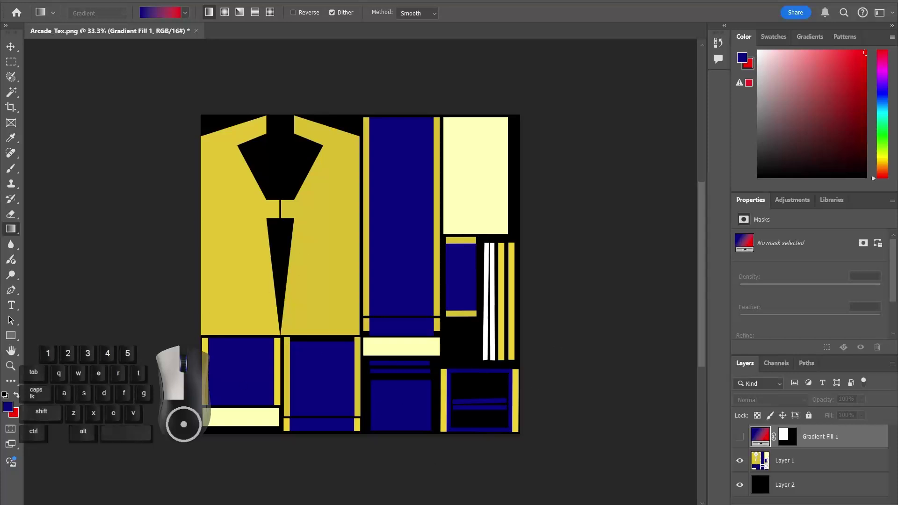
{"action": "left_click", "coordinate": [24, 0]}
{"action": "left_click", "coordinate": [39, 141]}
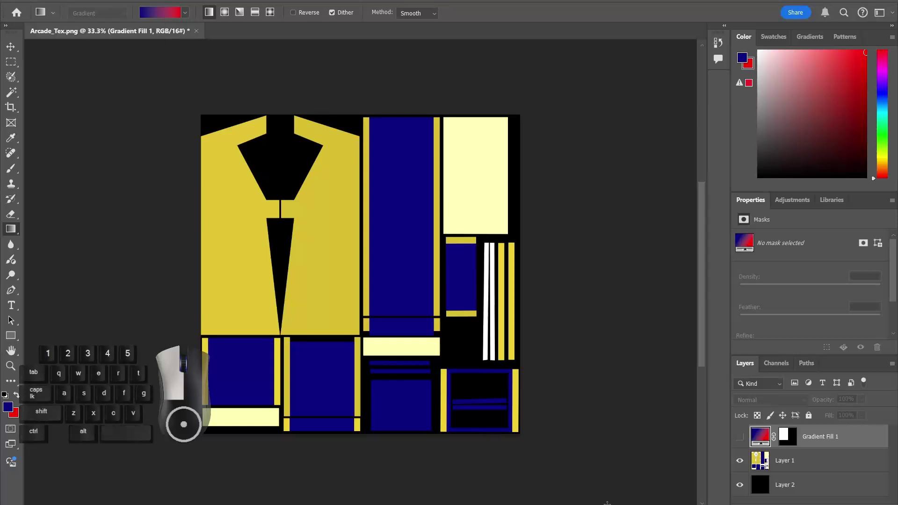